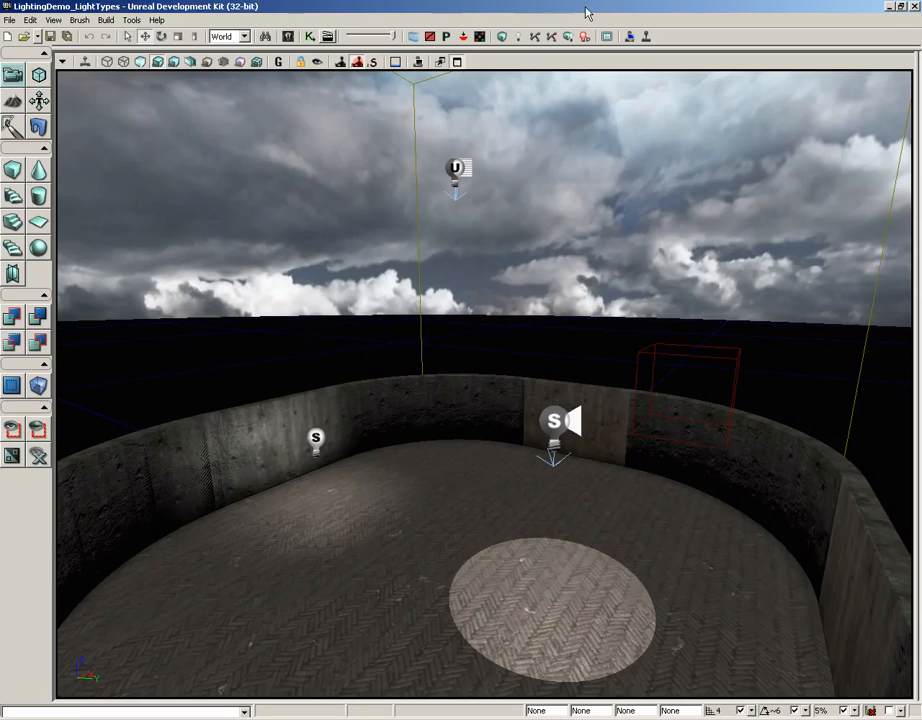
# Open the Actor Classes browser and show the classes grouped under Light.
pyautogui.click(287, 38)
pyautogui.click(295, 33)
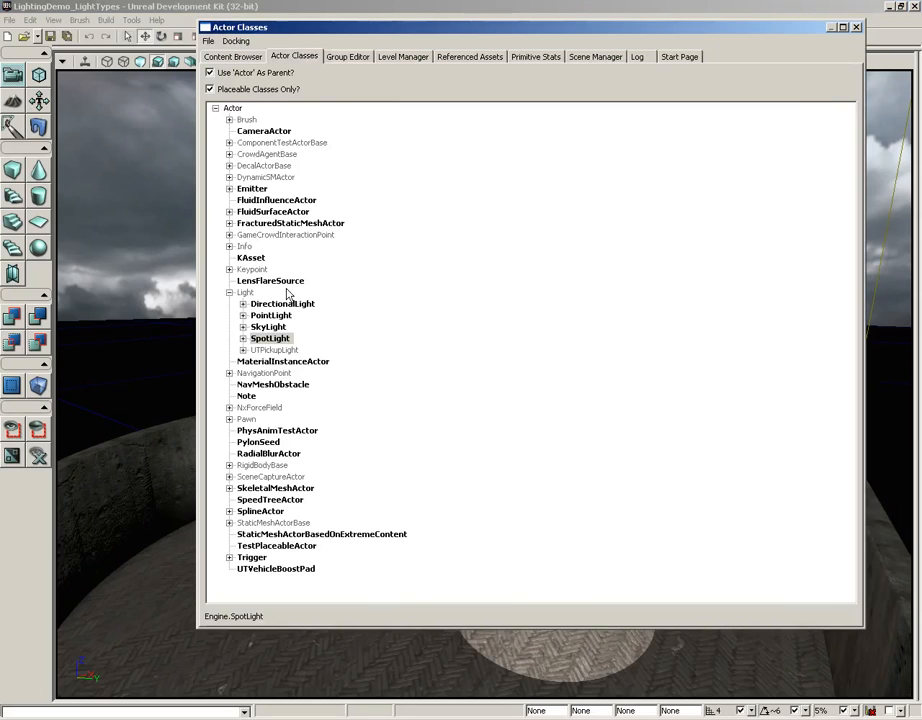
pyautogui.click(245, 292)
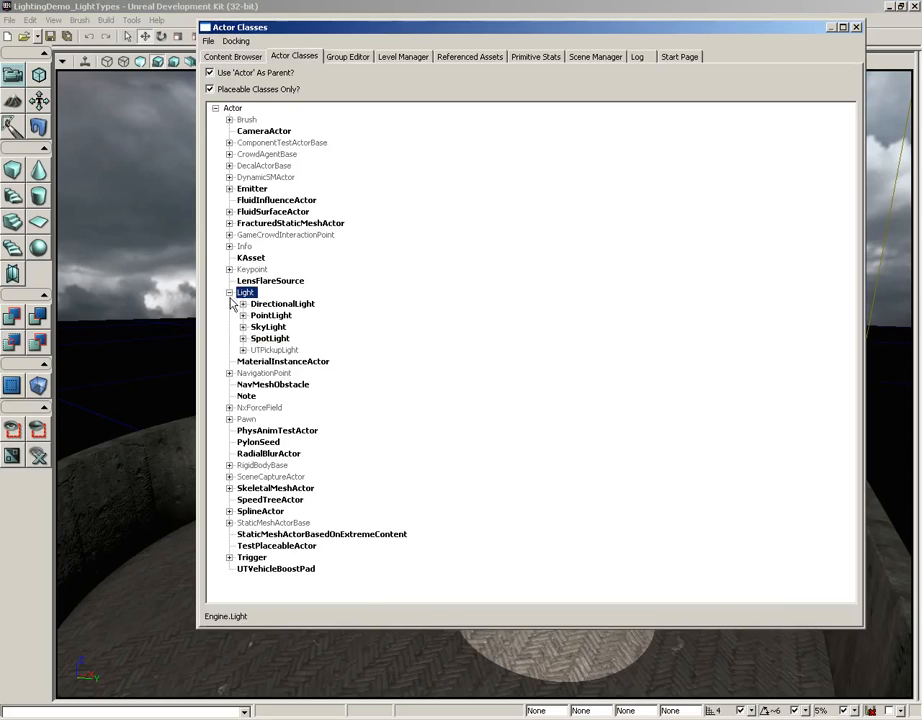
pyautogui.click(229, 293)
pyautogui.click(229, 293)
# Look through the DirectionalLight, PointLight, SkyLight, SpotLight and UTPickupLight classes, and close the Actor Classes browser.
pyautogui.click(301, 306)
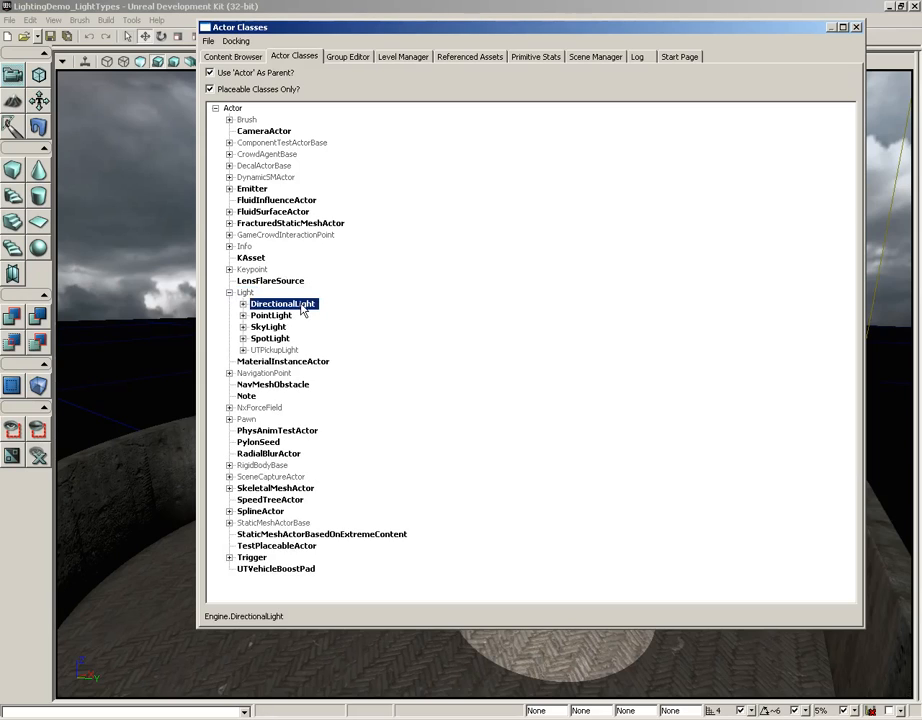
pyautogui.press('Down')
pyautogui.press('Down')
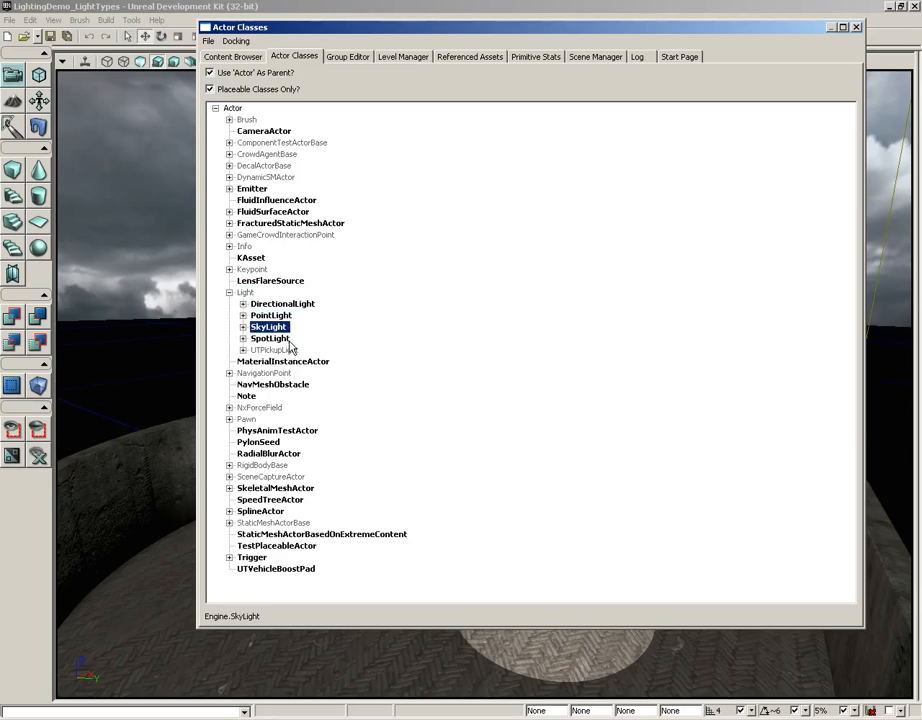
pyautogui.press('Down')
pyautogui.press('Down')
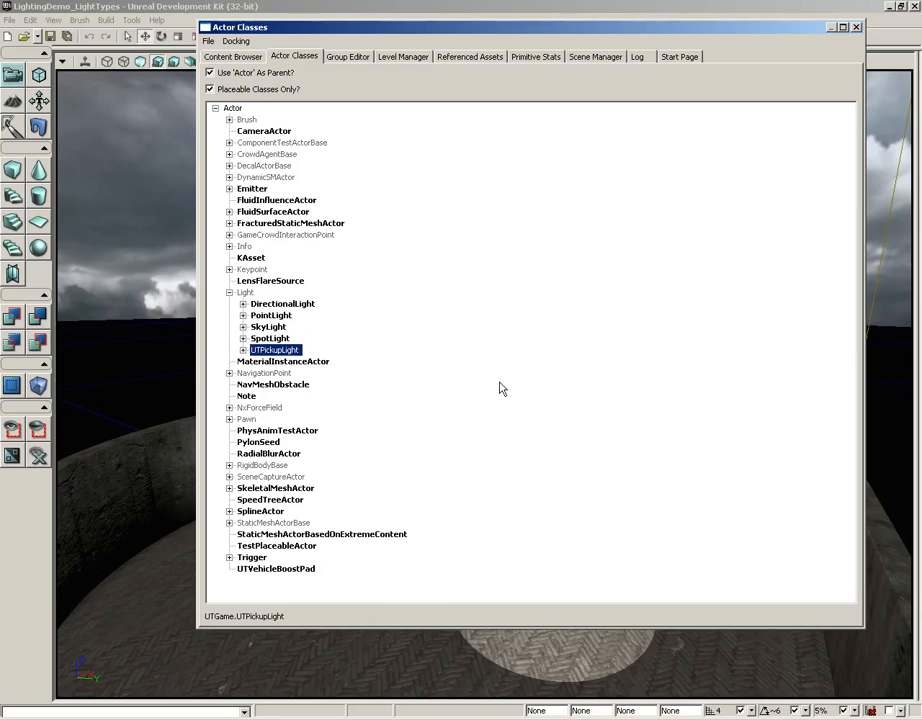
pyautogui.click(269, 328)
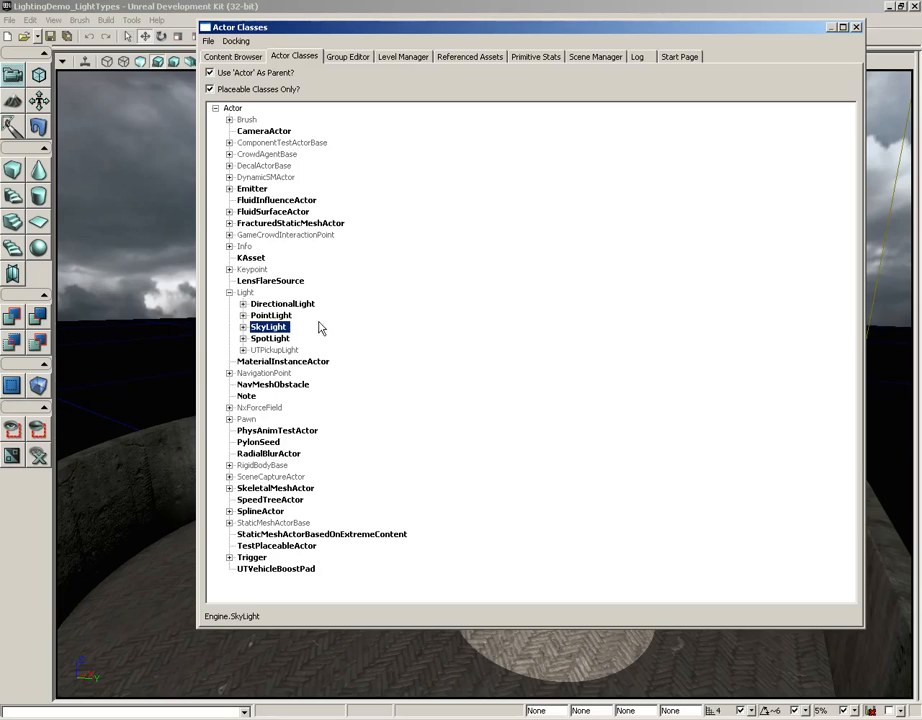
pyautogui.click(279, 317)
pyautogui.click(276, 339)
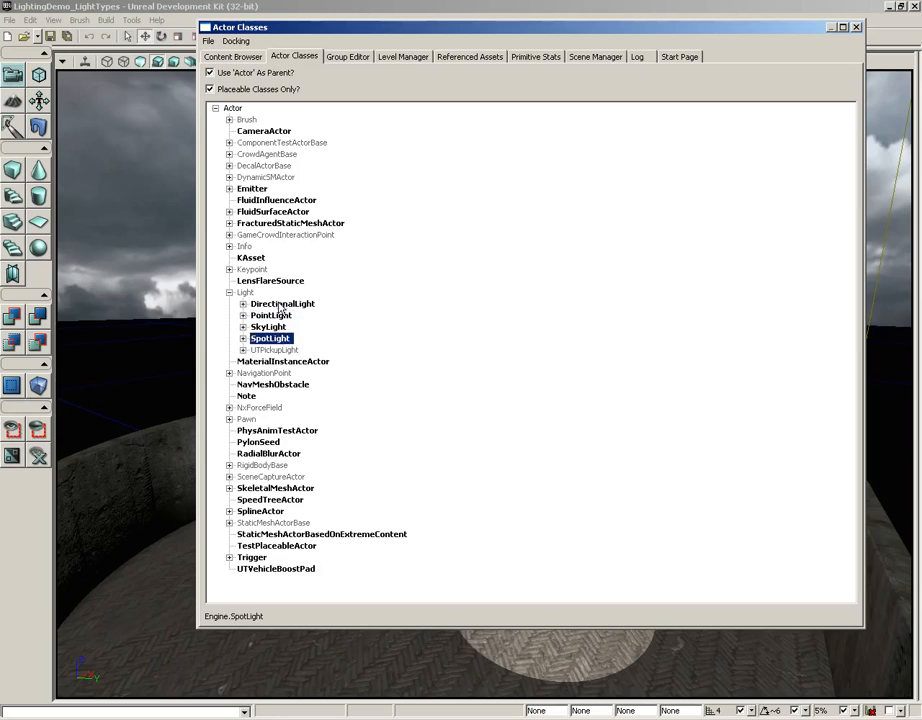
pyautogui.click(284, 304)
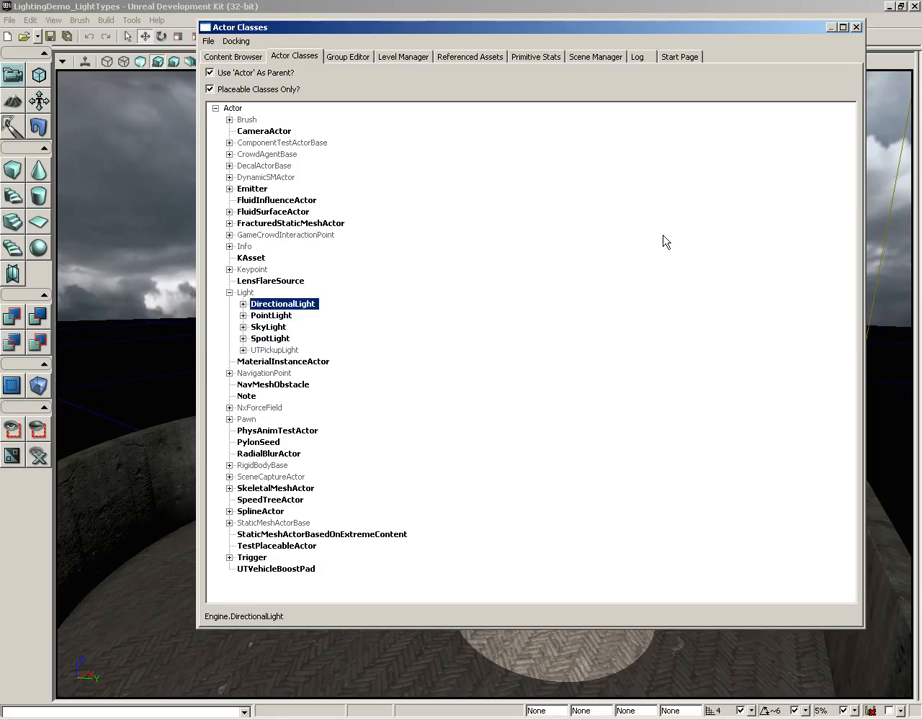
pyautogui.click(855, 27)
# Select the point light beside the curved concrete wall and view its whole radius sphere.
pyautogui.moveTo(457, 469); pyautogui.dragTo(463, 411)
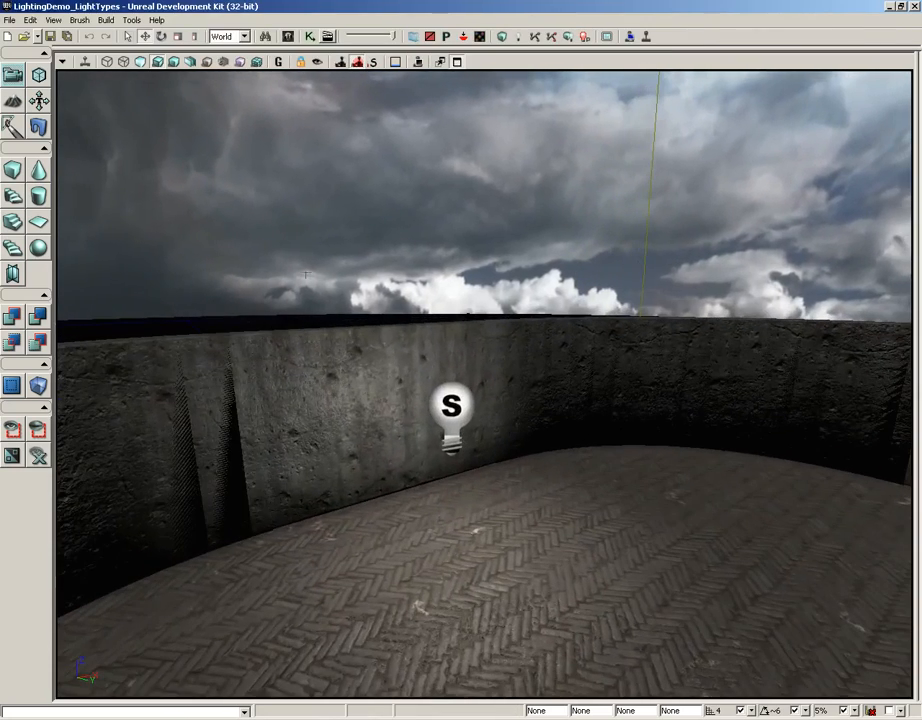
pyautogui.click(463, 410)
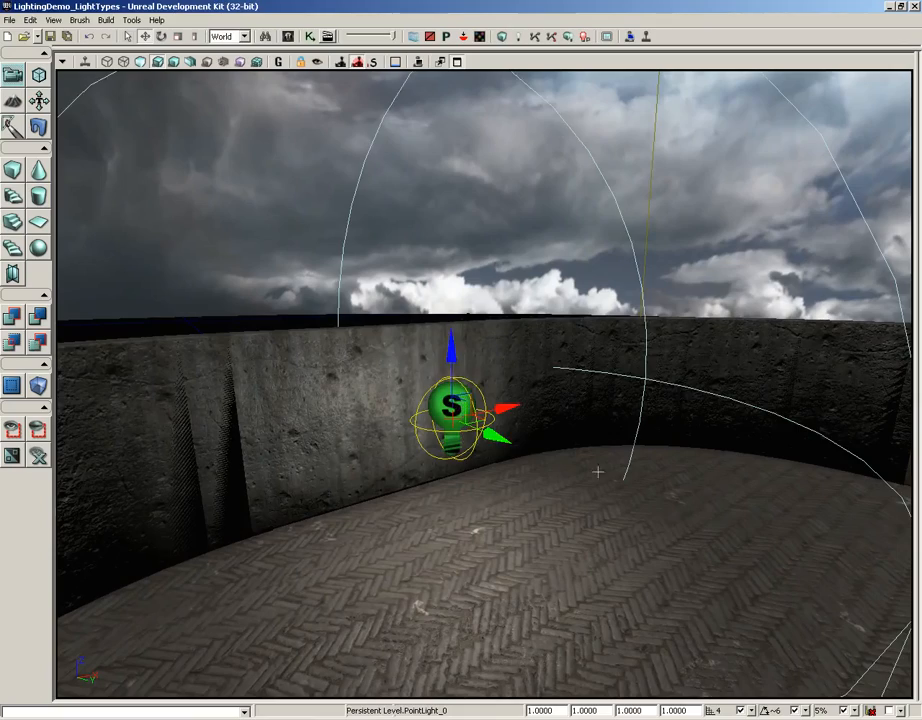
pyautogui.moveTo(597, 473); pyautogui.dragTo(610, 446)
pyautogui.moveTo(610, 446)
pyautogui.mouseDown(button='right')
pyautogui.moveTo(613, 457)
pyautogui.moveTo(614, 438)
pyautogui.mouseUp(button='right')
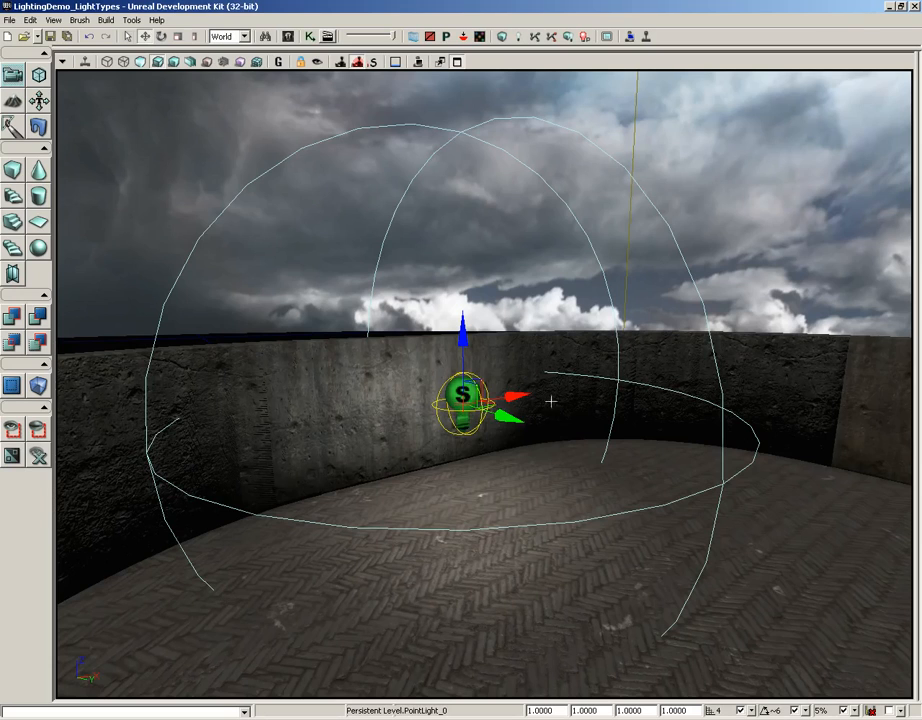
pyautogui.moveTo(642, 442); pyautogui.dragTo(630, 467)
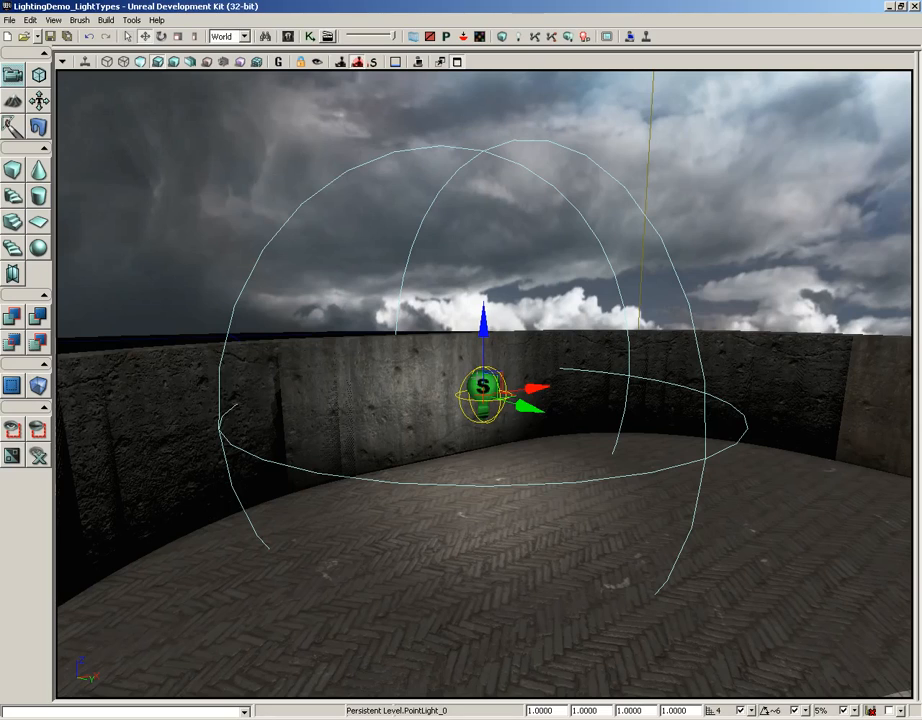
# Open the point light's properties, expand its PointLightComponent settings and increase the Radius to about 270.88.
pyautogui.press('F4')
pyautogui.click(632, 220)
pyautogui.click(631, 231)
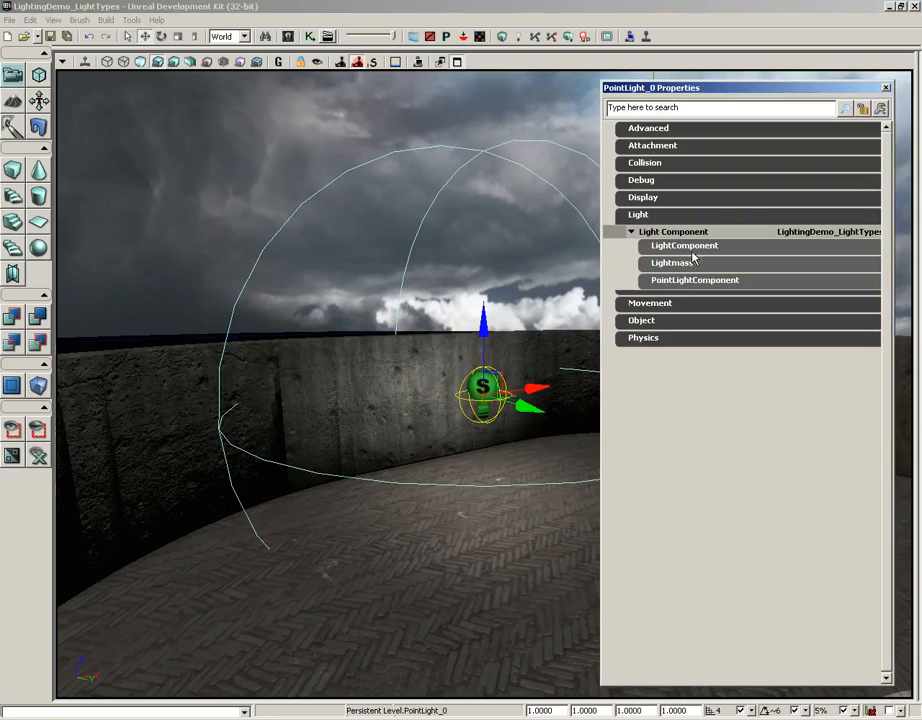
pyautogui.click(683, 282)
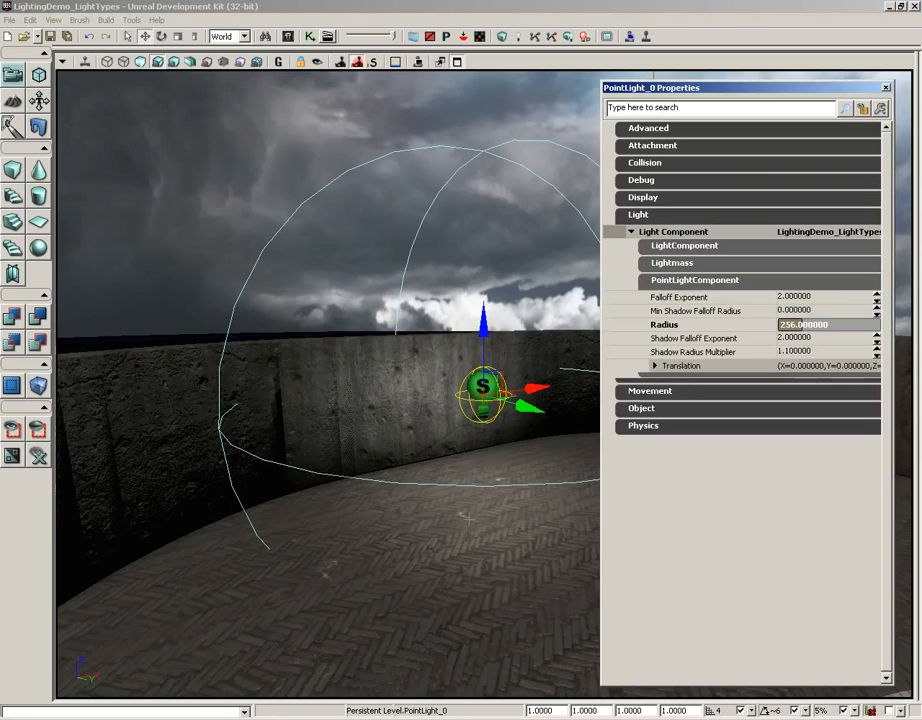
pyautogui.moveTo(465, 463); pyautogui.dragTo(498, 449, button='right')
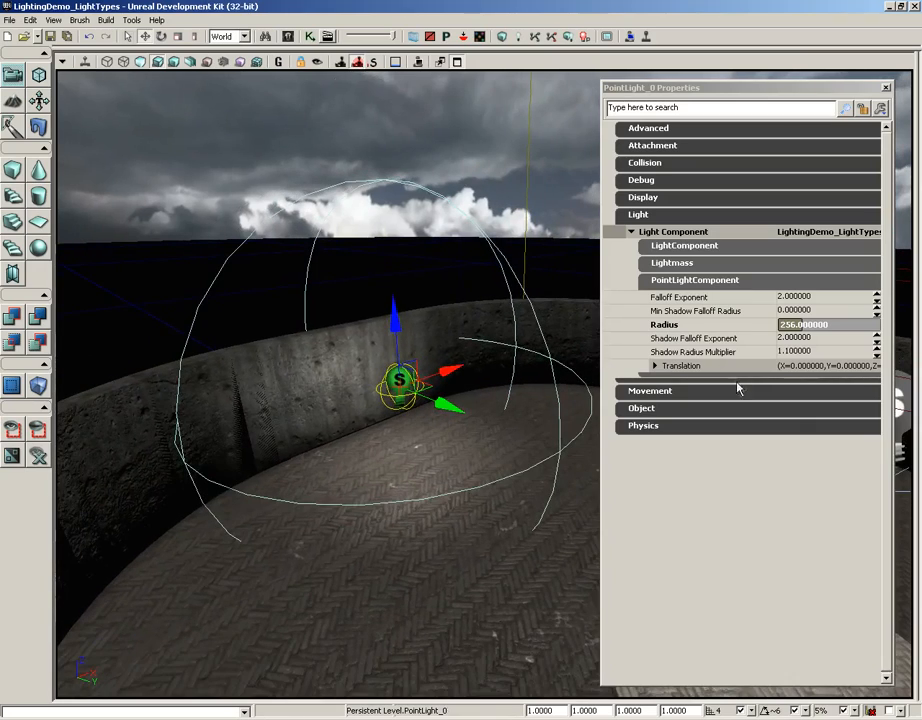
pyautogui.moveTo(803, 326)
pyautogui.mouseDown()
pyautogui.moveTo(817, 324)
pyautogui.moveTo(787, 325)
pyautogui.moveTo(820, 325)
pyautogui.moveTo(800, 325)
pyautogui.moveTo(808, 325)
pyautogui.mouseUp()
# Try Falloff Exponent values of 0.0001 and 1 on the point light, and restore it to 2.
pyautogui.click(800, 296)
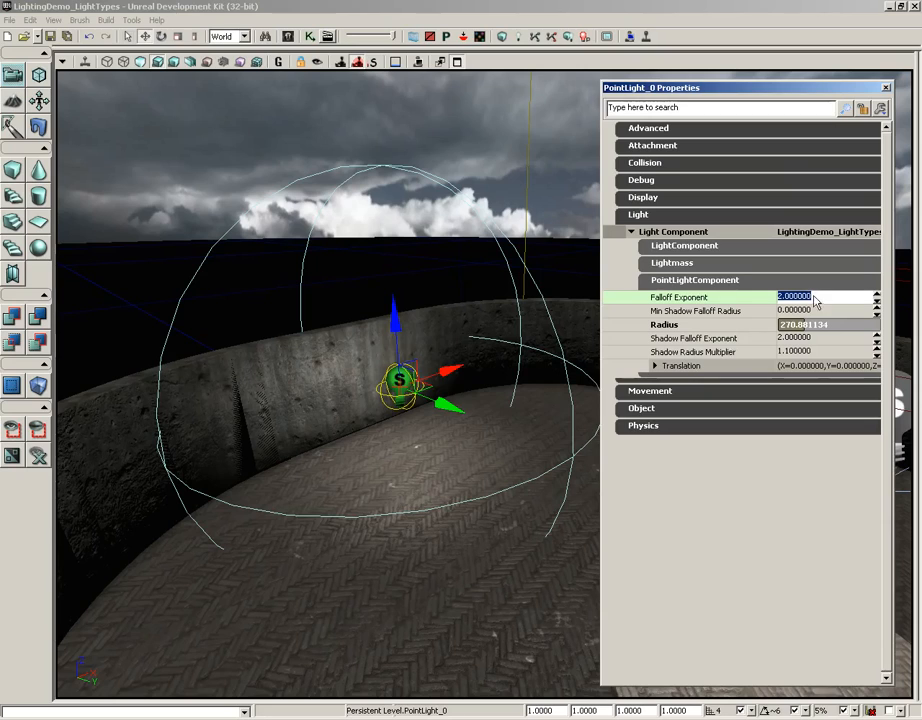
pyautogui.write('0.0001')
pyautogui.press('Return')
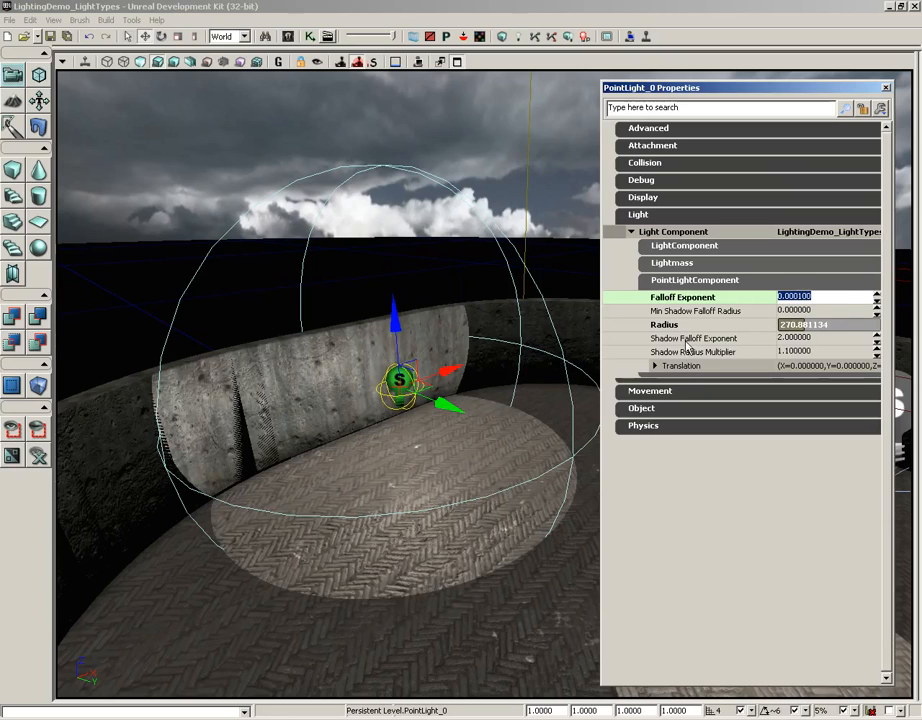
pyautogui.click(812, 296)
pyautogui.doubleClick(855, 298)
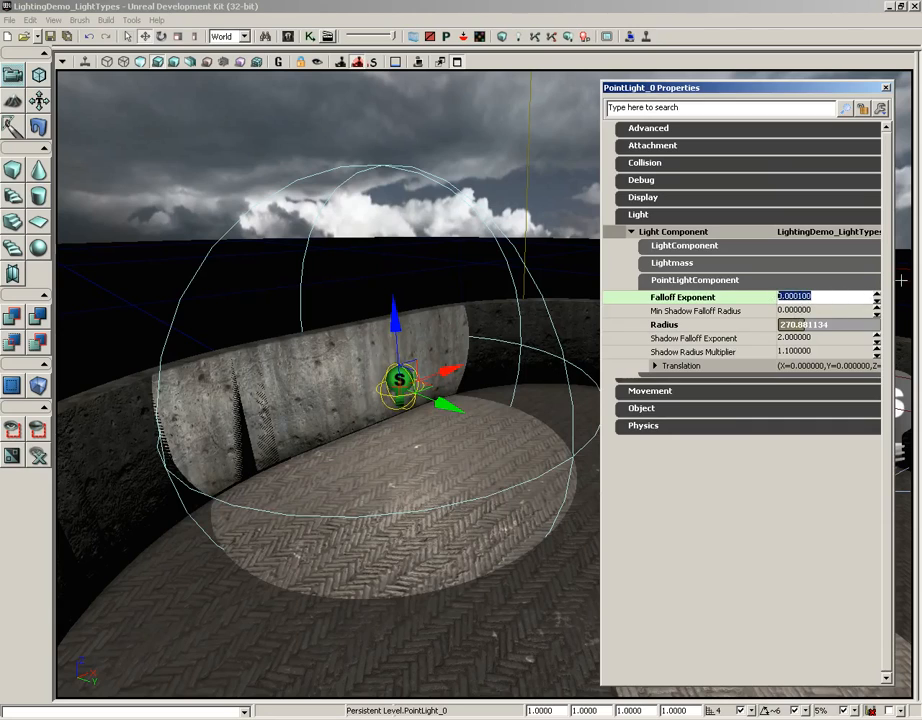
pyautogui.write('1')
pyautogui.press('Return')
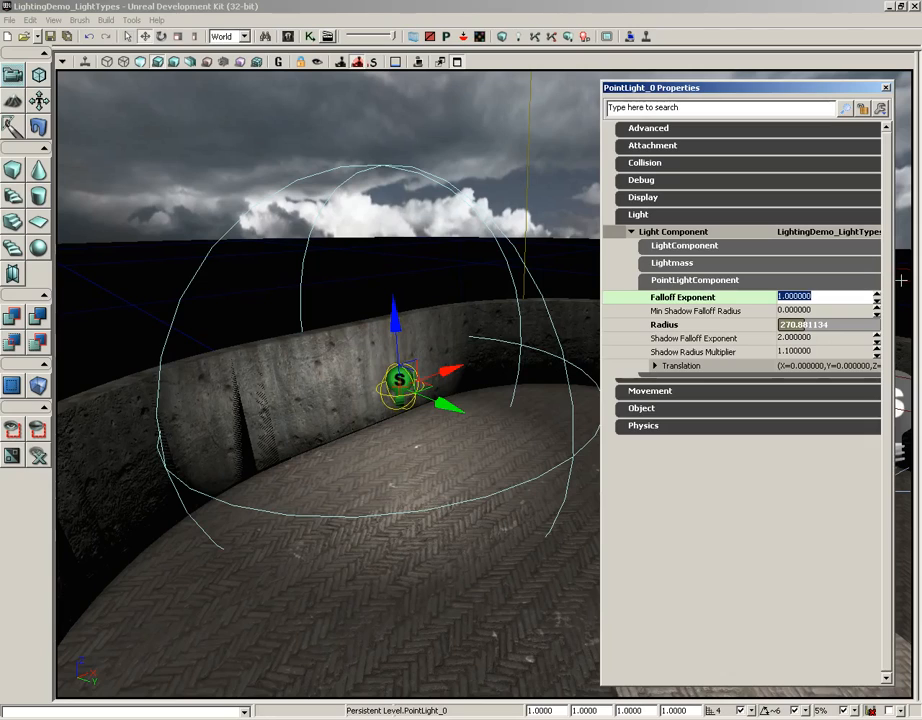
pyautogui.write('2')
pyautogui.press('Return')
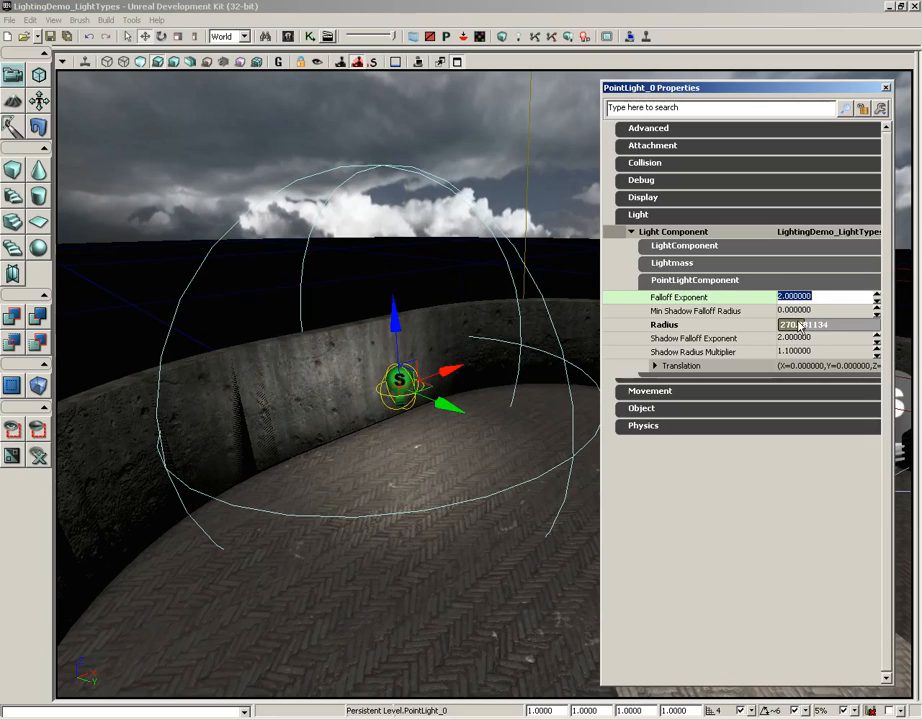
# Examine the point light's Min Shadow Falloff Radius, Shadow Falloff Exponent and Shadow Radius Multiplier settings.
pyautogui.click(712, 311)
pyautogui.click(718, 338)
pyautogui.click(729, 353)
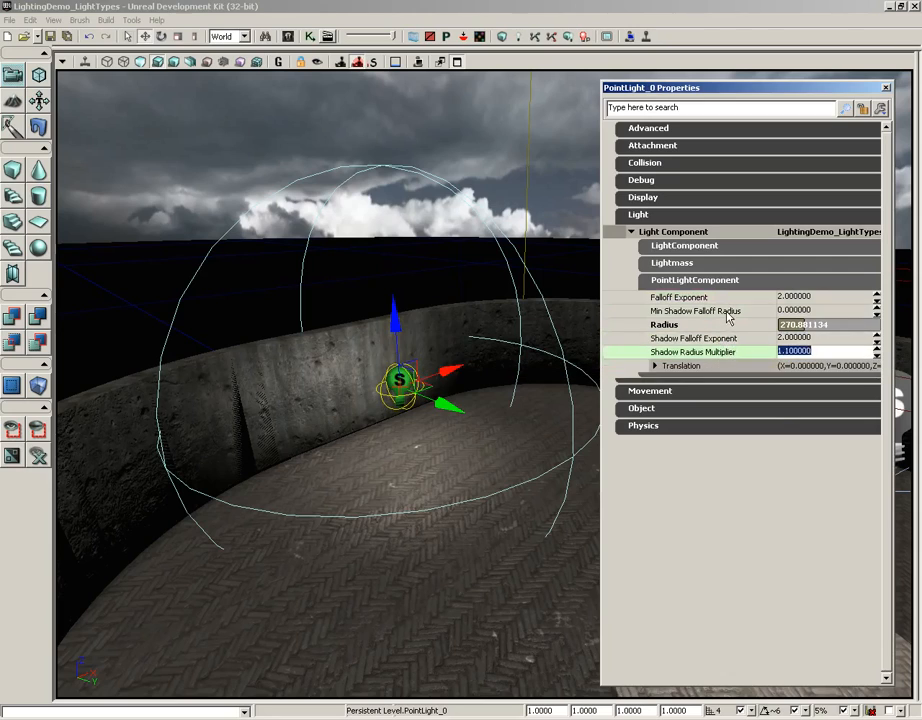
pyautogui.click(672, 313)
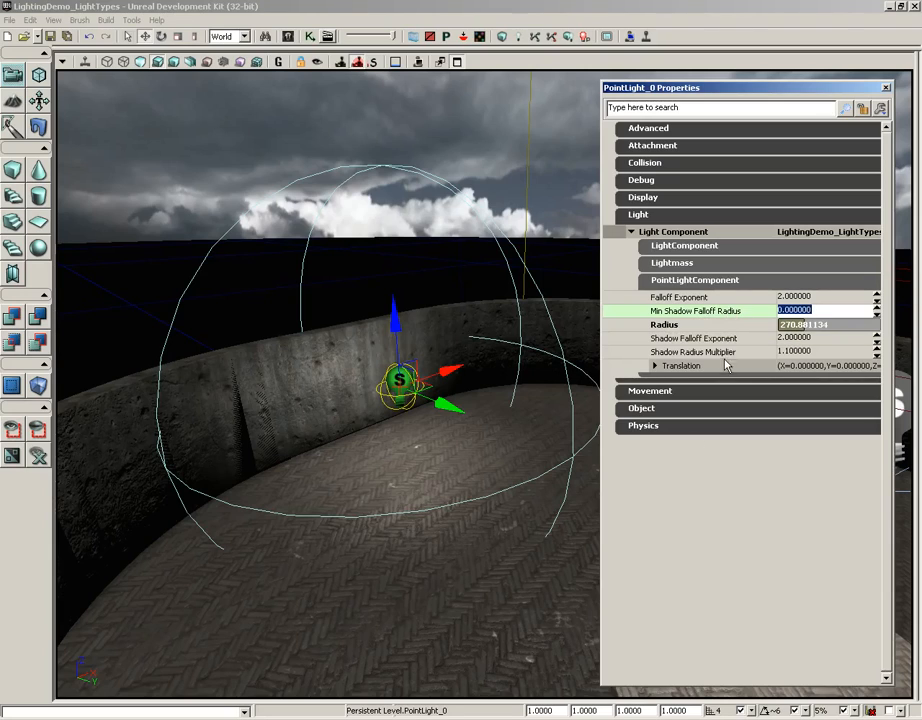
pyautogui.press('Tab')
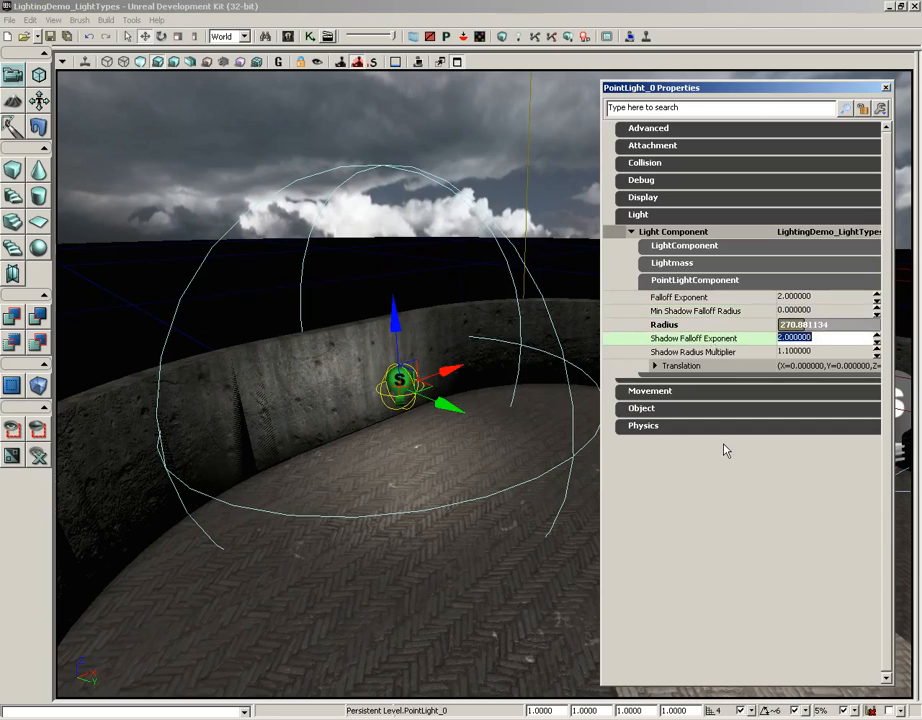
pyautogui.press('Tab')
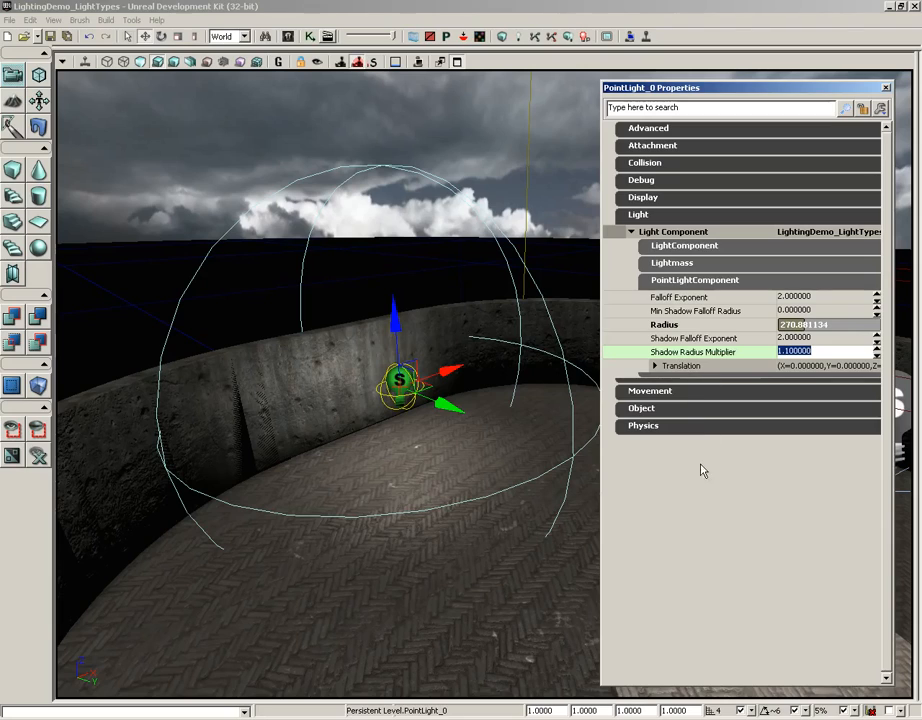
# Raise the point light vertically and set its light component's Translation Z to 128.
pyautogui.click(656, 366)
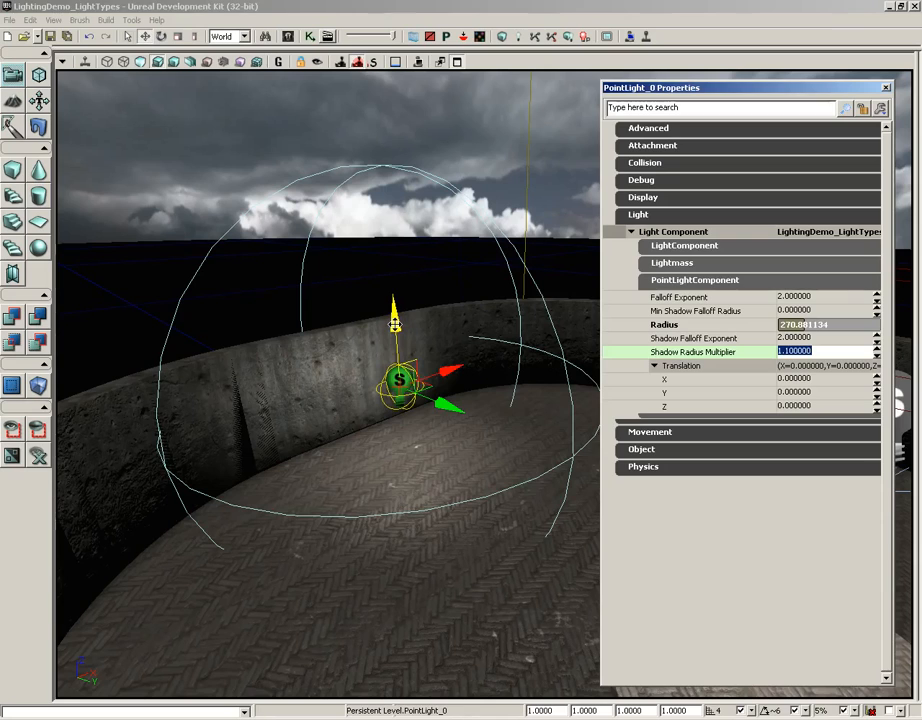
pyautogui.moveTo(395, 323); pyautogui.dragTo(392, 276)
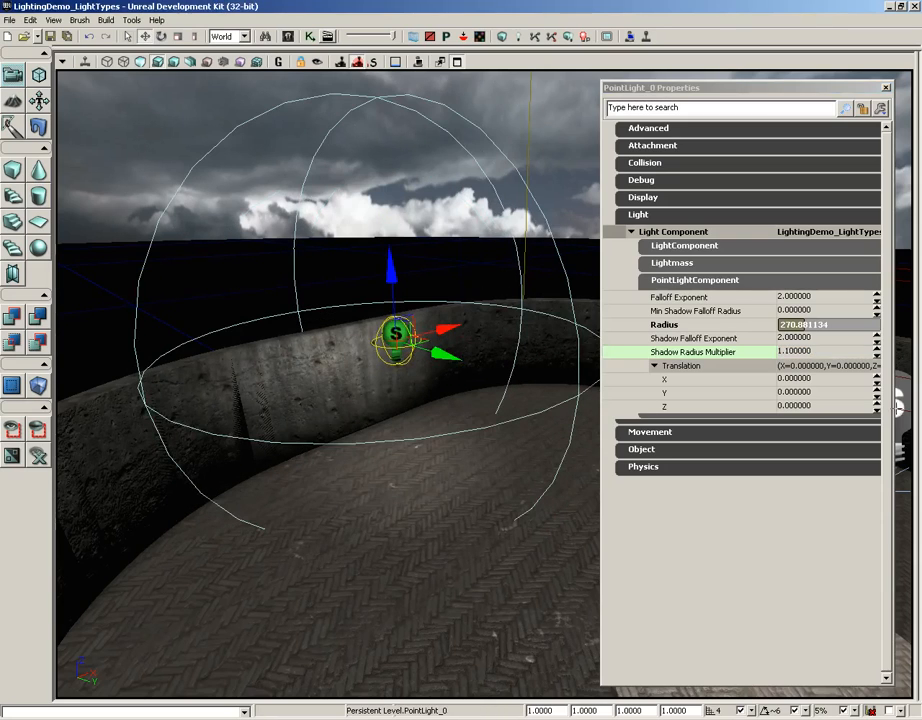
pyautogui.click(822, 380)
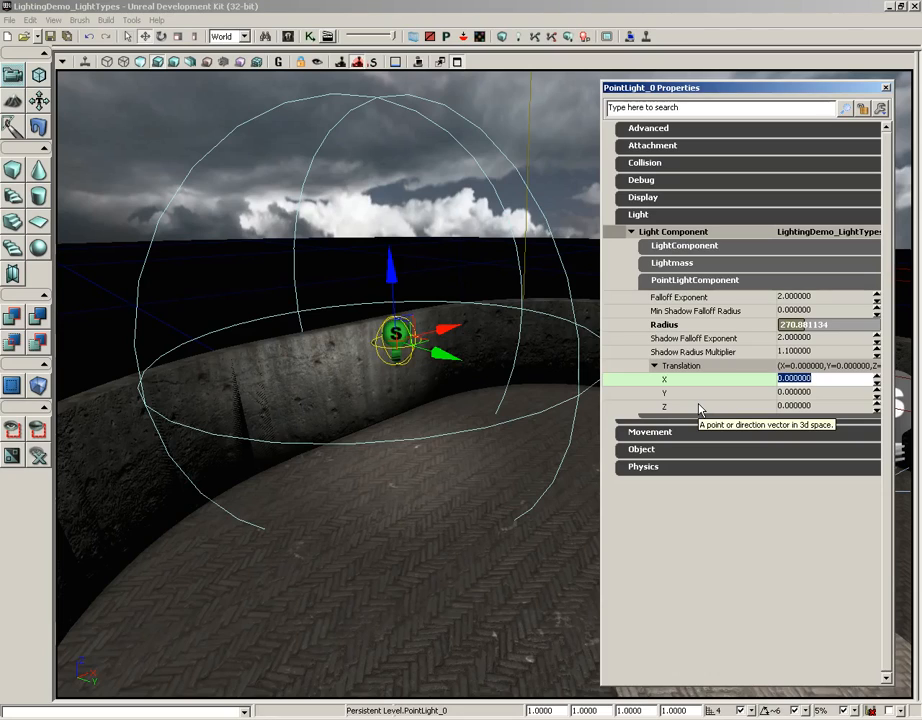
pyautogui.click(818, 406)
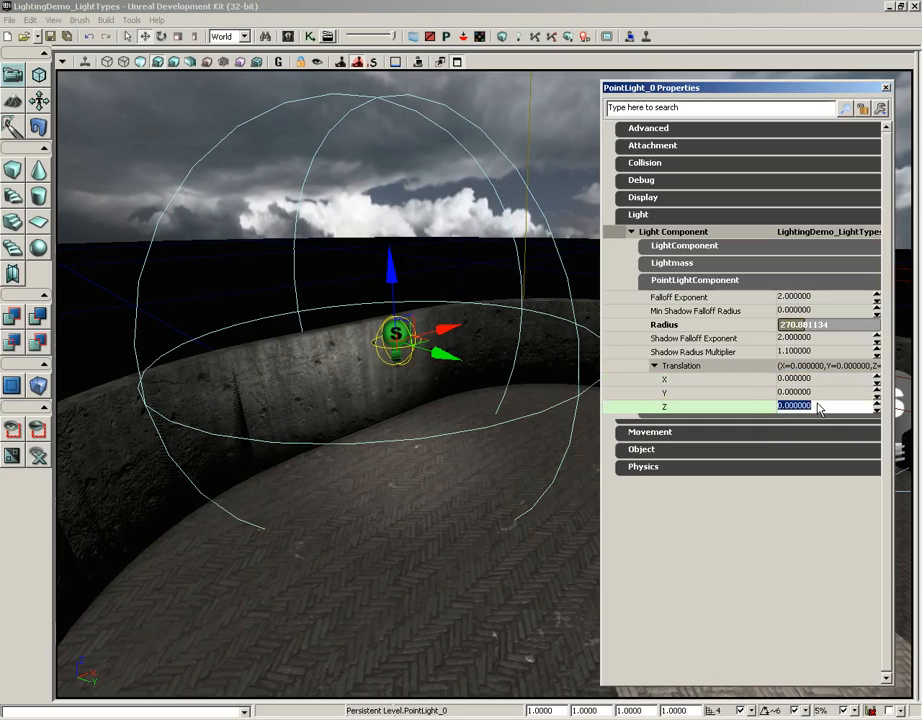
pyautogui.write('128')
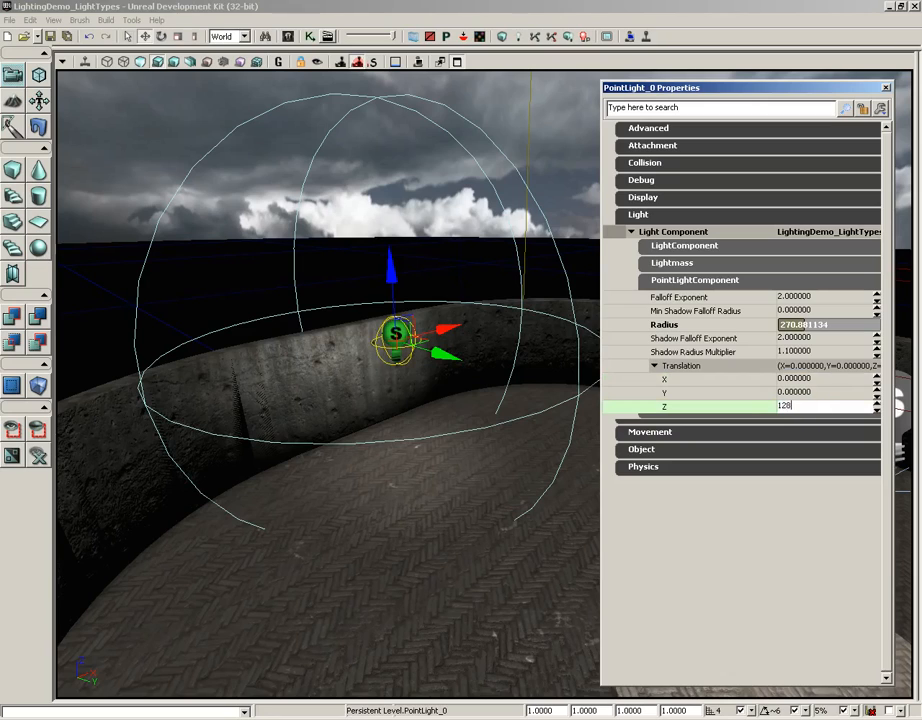
pyautogui.press('Return')
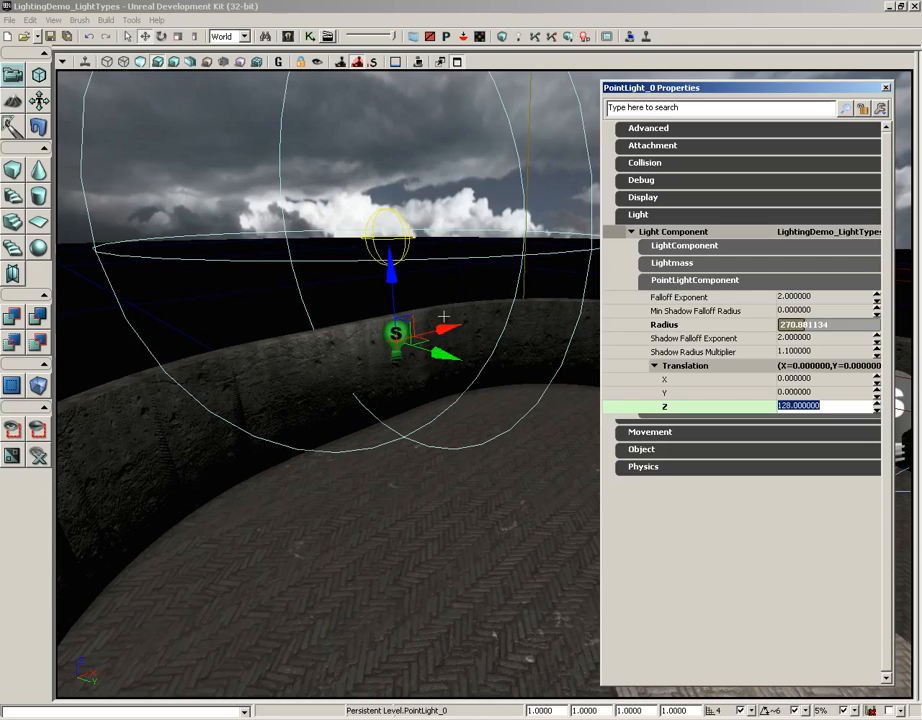
# Lower the point light back near the floor and reset its Translation Z to 0.
pyautogui.moveTo(392, 276); pyautogui.dragTo(393, 326)
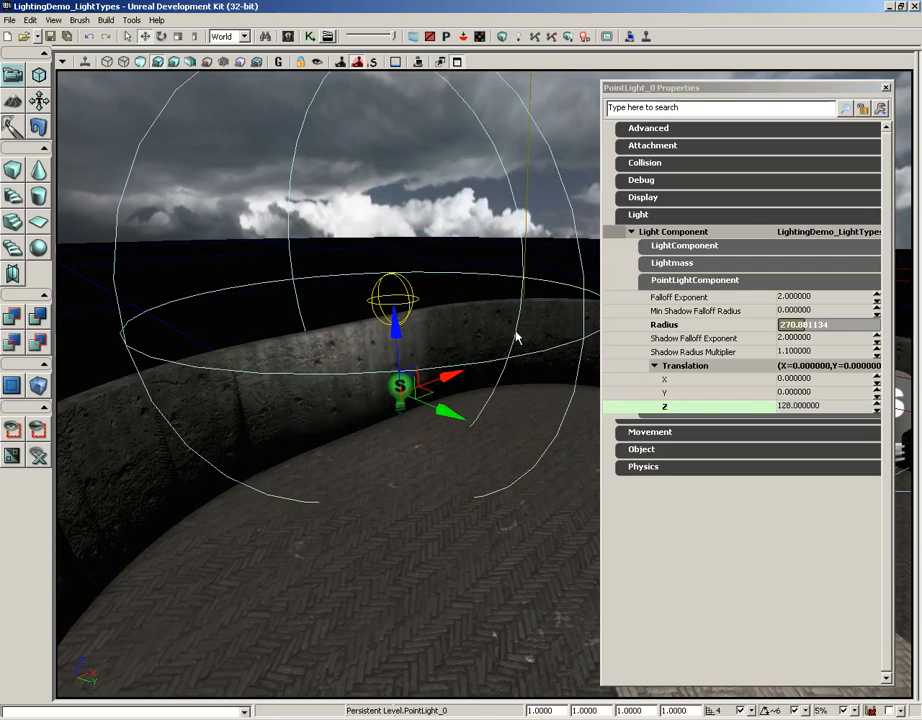
pyautogui.click(793, 408)
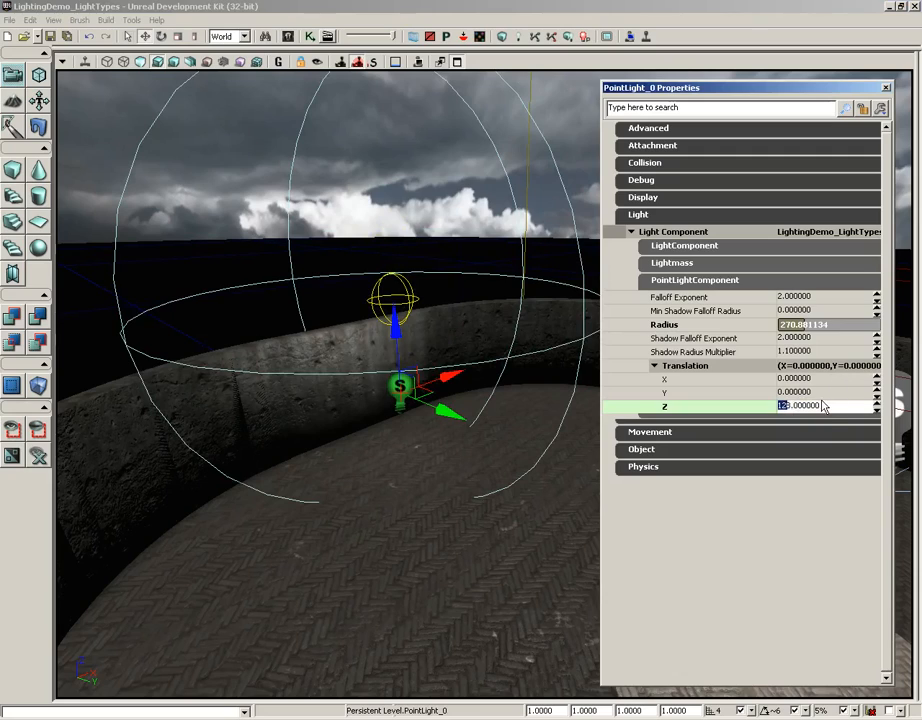
pyautogui.moveTo(828, 407); pyautogui.dragTo(774, 408)
pyautogui.write('0')
pyautogui.press('Return')
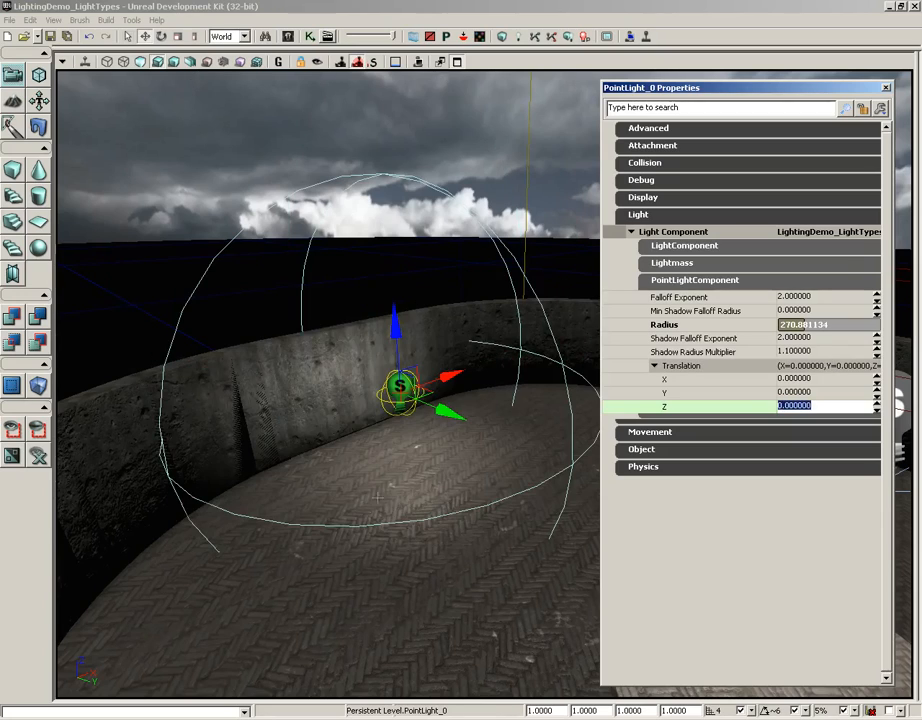
# Select the spotlight above the lit circle on the floor and show its SpotLightComponent settings with the Lightmass settings collapsed.
pyautogui.moveTo(311, 474); pyautogui.dragTo(460, 542, button='right')
pyautogui.click(719, 286)
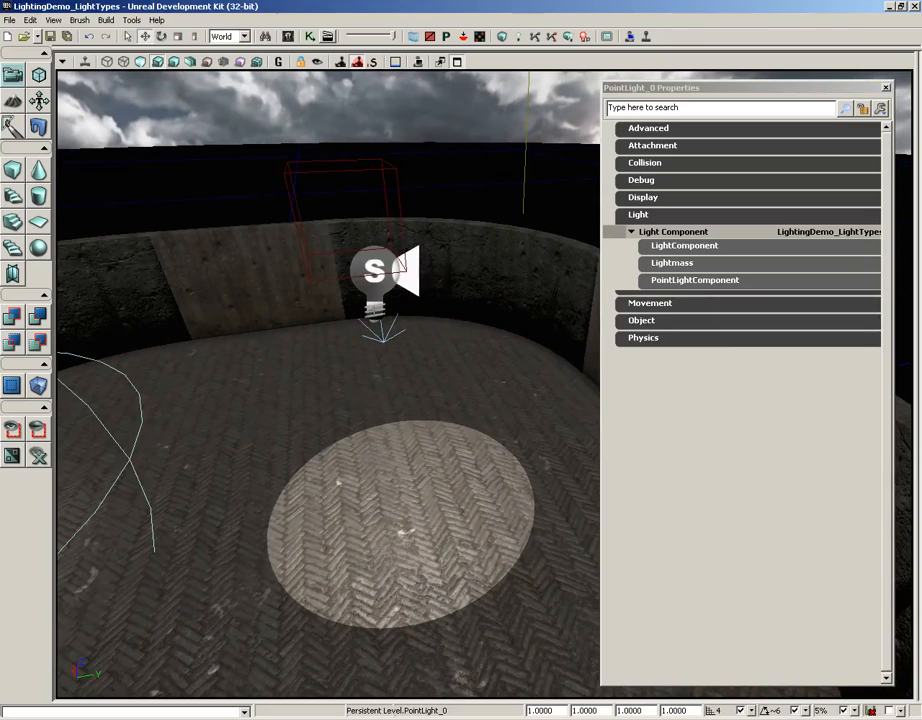
pyautogui.click(373, 292)
pyautogui.moveTo(564, 342)
pyautogui.mouseDown()
pyautogui.moveTo(562, 354)
pyautogui.moveTo(565, 341)
pyautogui.mouseUp()
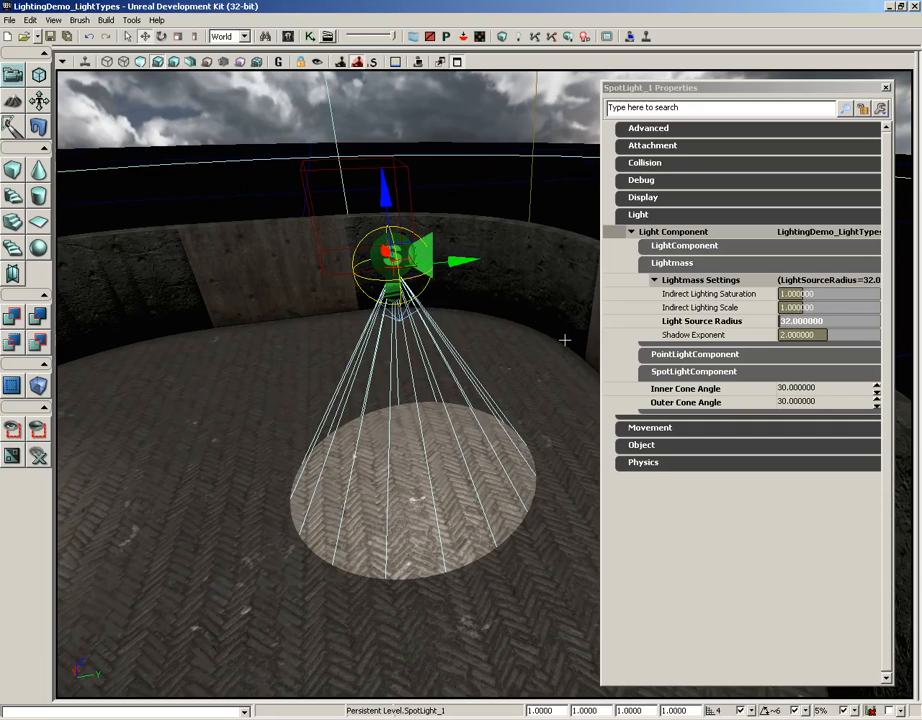
pyautogui.click(685, 266)
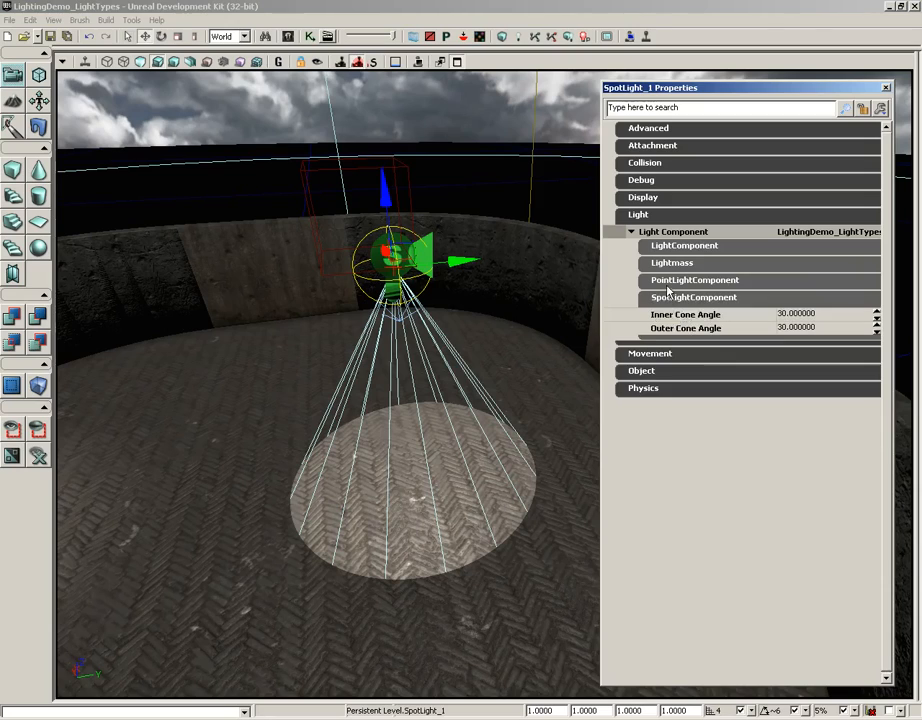
# Examine the spotlight's PointLightComponent settings and return to its SpotLightComponent settings.
pyautogui.click(688, 297)
pyautogui.click(673, 281)
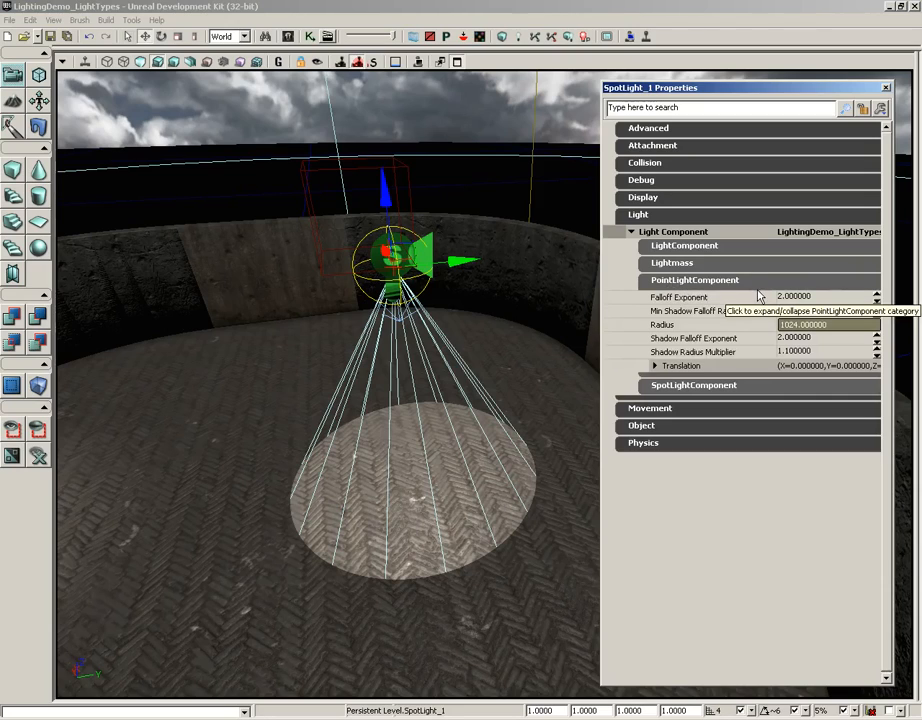
pyautogui.click(676, 282)
pyautogui.click(681, 298)
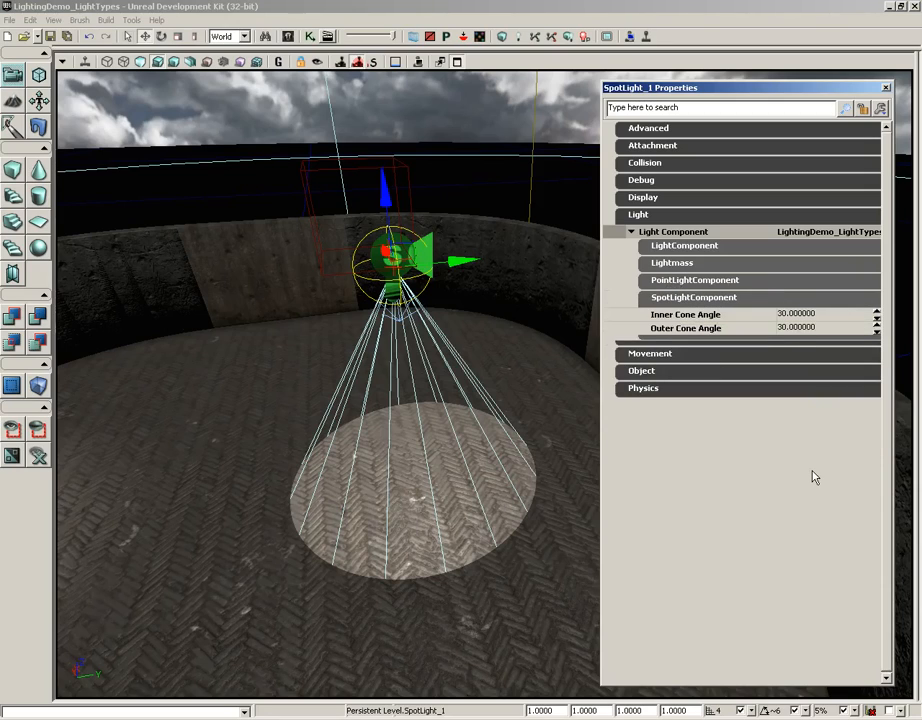
# Set the spotlight's Inner Cone Angle to 29.
pyautogui.click(804, 315)
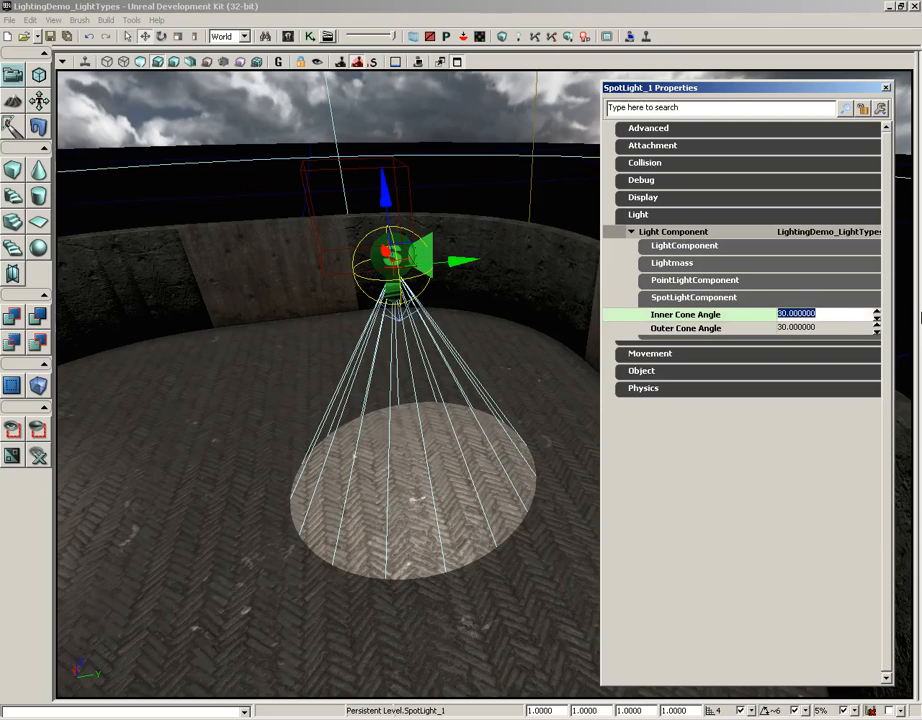
pyautogui.write('29')
pyautogui.press('Return')
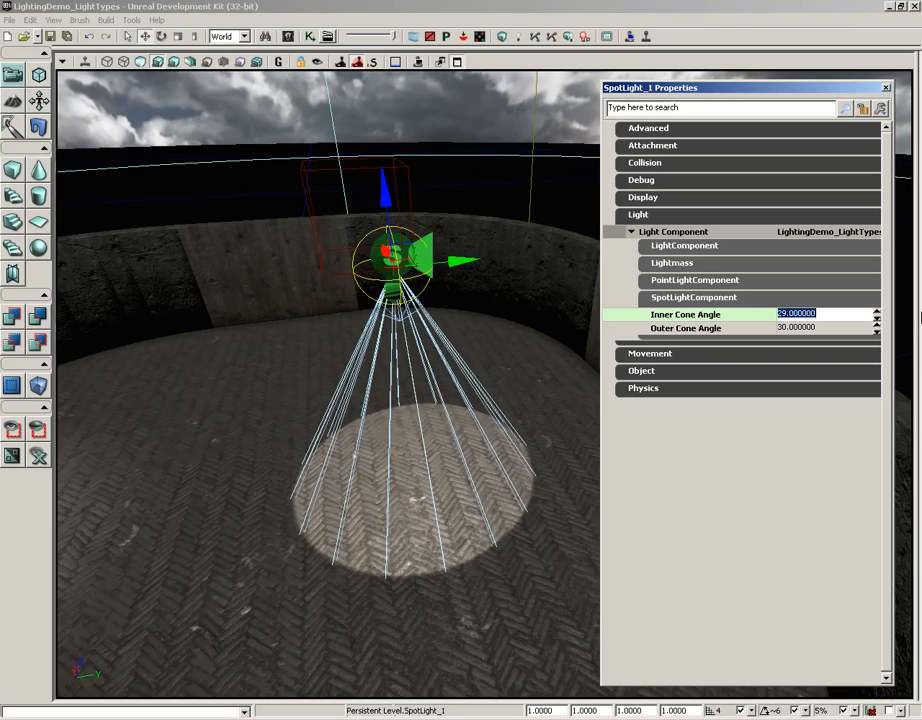
# Inspect the edge of the lit circle up close and set the spotlight's Inner Cone Angle to 20.
pyautogui.moveTo(540, 390)
pyautogui.mouseDown(button='right')
pyautogui.moveTo(525, 345)
pyautogui.moveTo(525, 400)
pyautogui.mouseUp(button='right')
pyautogui.moveTo(430, 440); pyautogui.dragTo(430, 455)
pyautogui.moveTo(430, 455); pyautogui.dragTo(416, 506, button='right')
pyautogui.moveTo(416, 506); pyautogui.dragTo(418, 465)
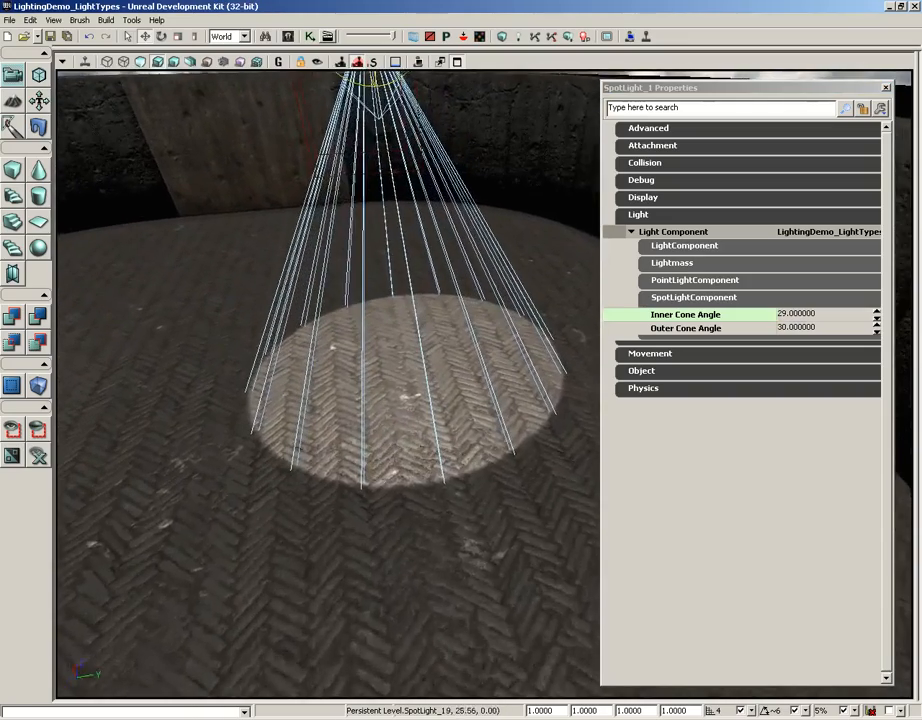
pyautogui.moveTo(418, 465); pyautogui.dragTo(420, 450, button='right')
pyautogui.click(796, 314)
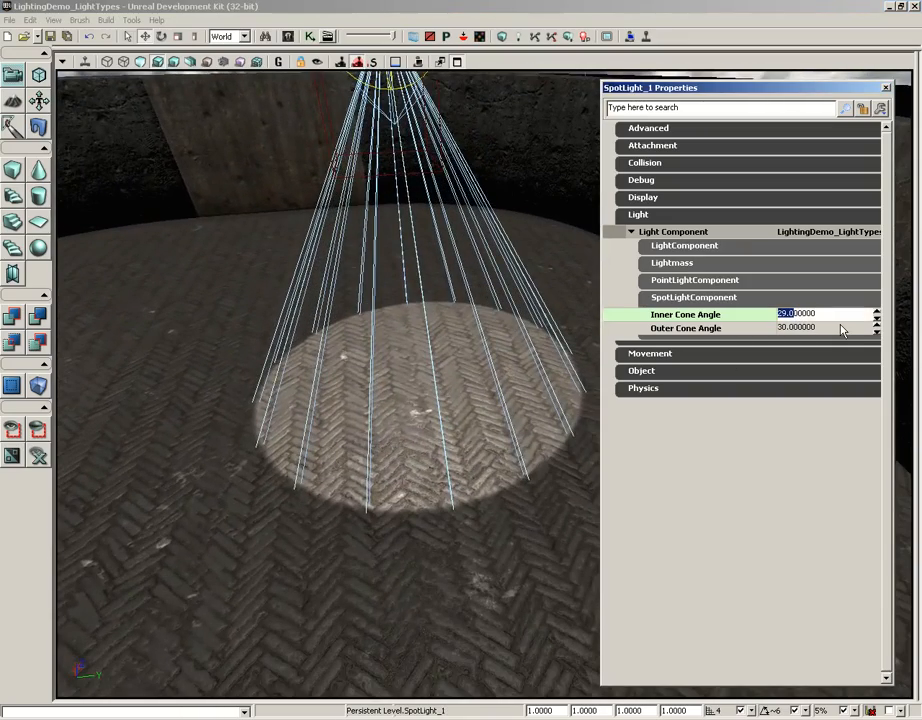
pyautogui.moveTo(820, 315); pyautogui.dragTo(773, 317)
pyautogui.write('20')
pyautogui.press('Return')
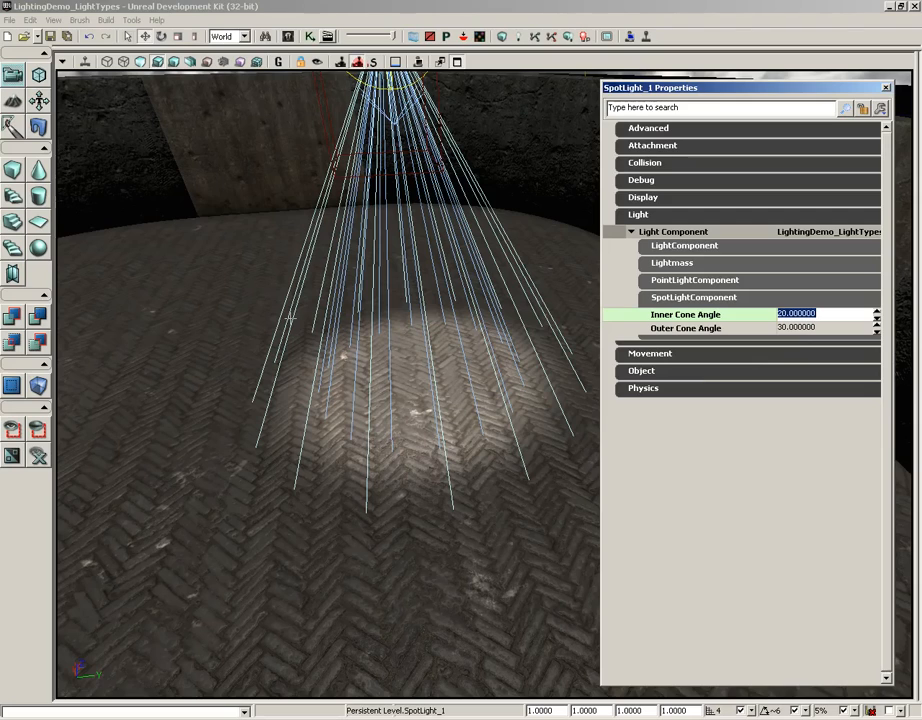
# Set the spotlight's Inner Cone Angle to 30 to match the outer cone.
pyautogui.click(797, 313)
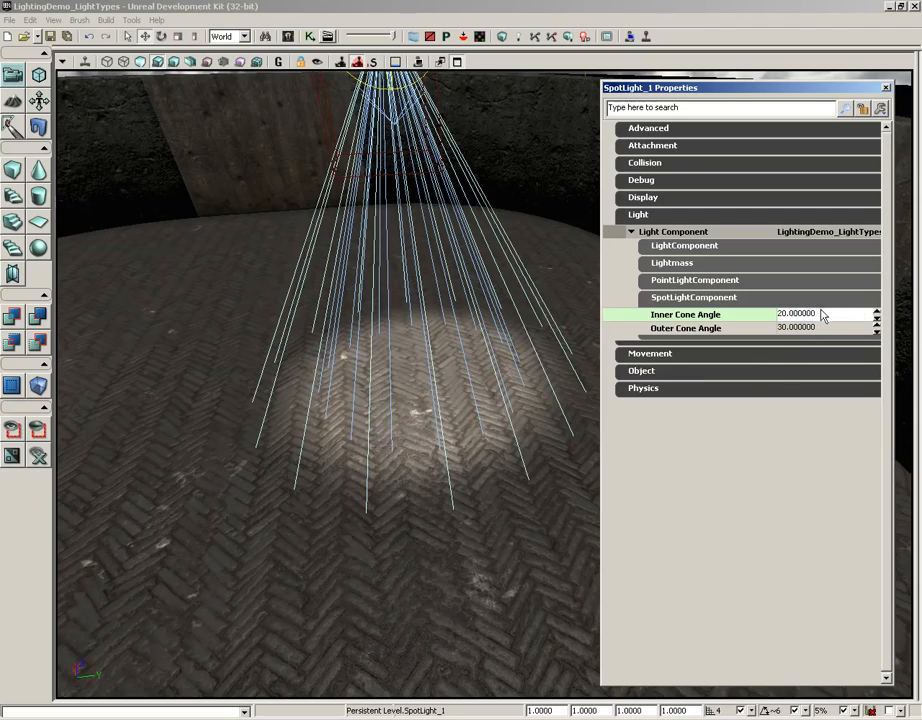
pyautogui.moveTo(821, 311); pyautogui.dragTo(774, 316)
pyautogui.write('30')
pyautogui.press('Return')
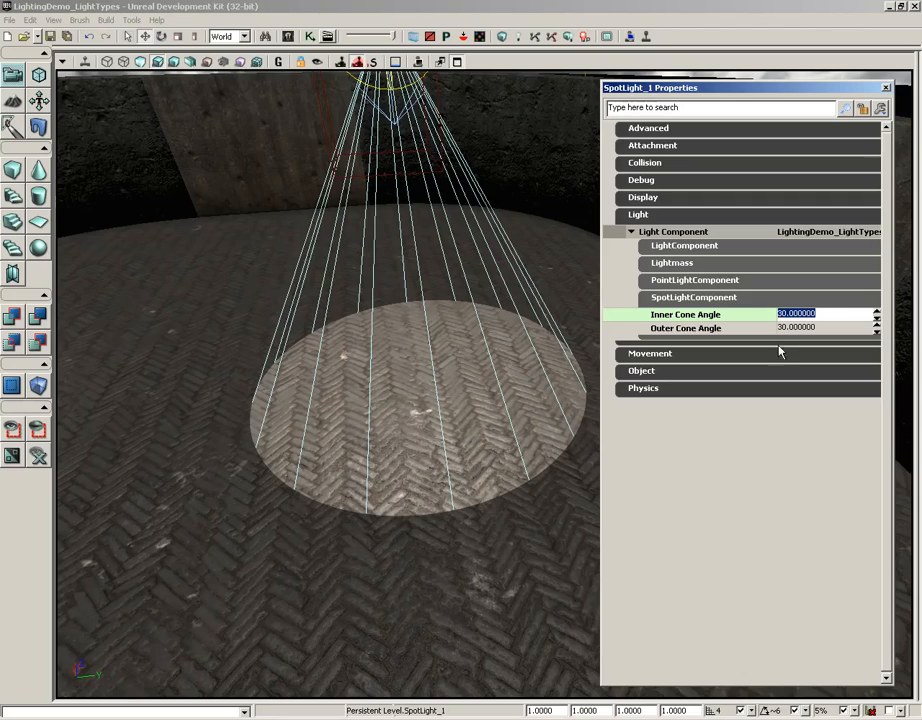
# Set the spotlight's Inner Cone Angle to 23 to soften the edge of the lit circle.
pyautogui.click(787, 313)
pyautogui.moveTo(833, 315); pyautogui.dragTo(761, 315)
pyautogui.write('220')
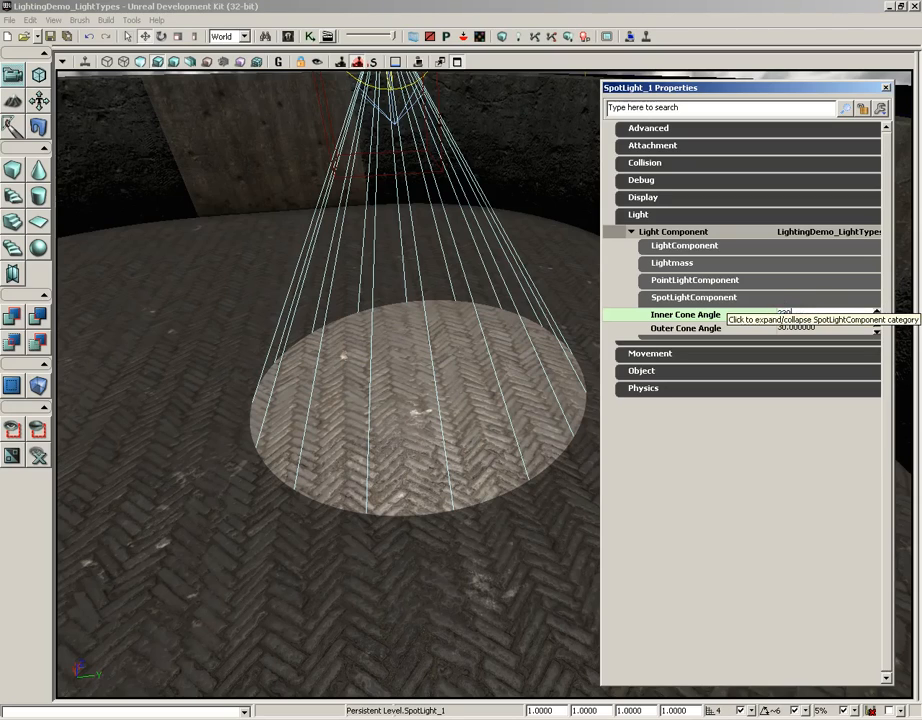
pyautogui.press('BackSpace')
pyautogui.press('BackSpace')
pyautogui.write('3')
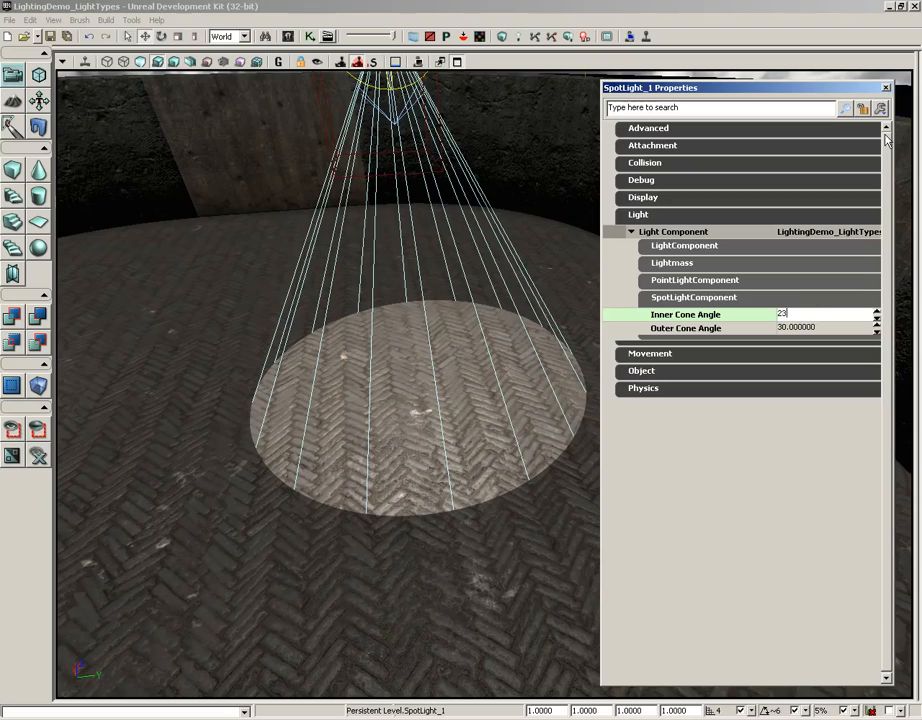
pyautogui.press('Return')
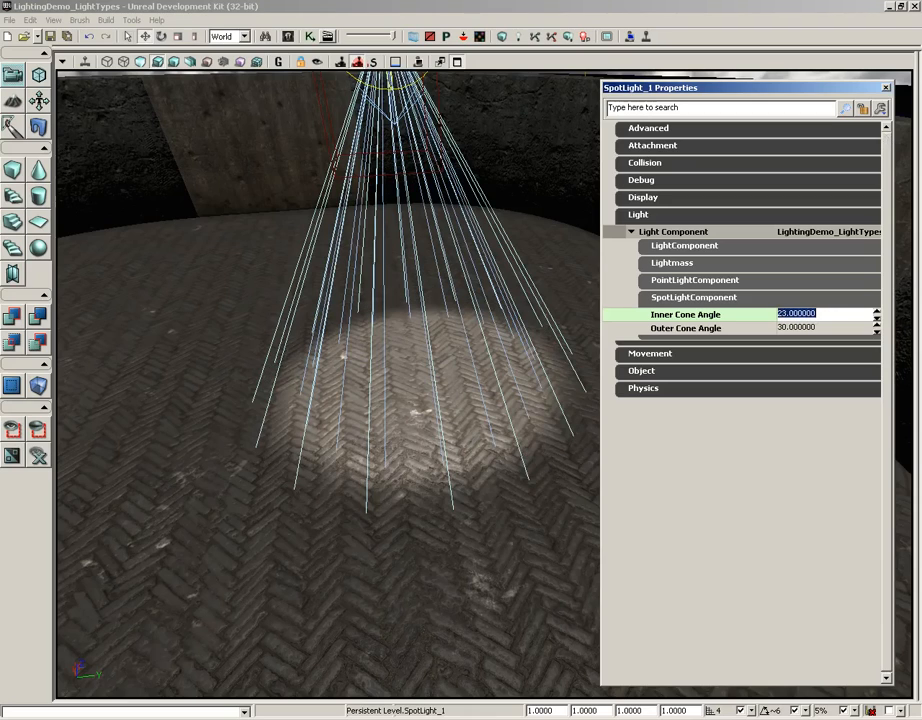
# Select the point light by the wall and reselect the spotlight to compare their light component settings.
pyautogui.moveTo(410, 397); pyautogui.dragTo(403, 300, button='right')
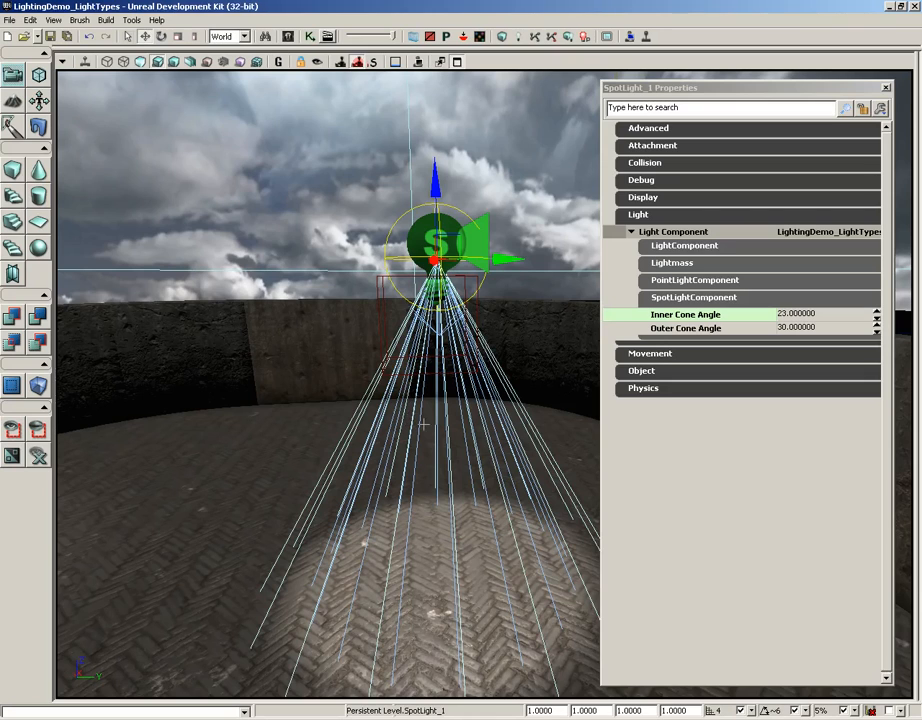
pyautogui.moveTo(428, 433); pyautogui.dragTo(316, 384, button='right')
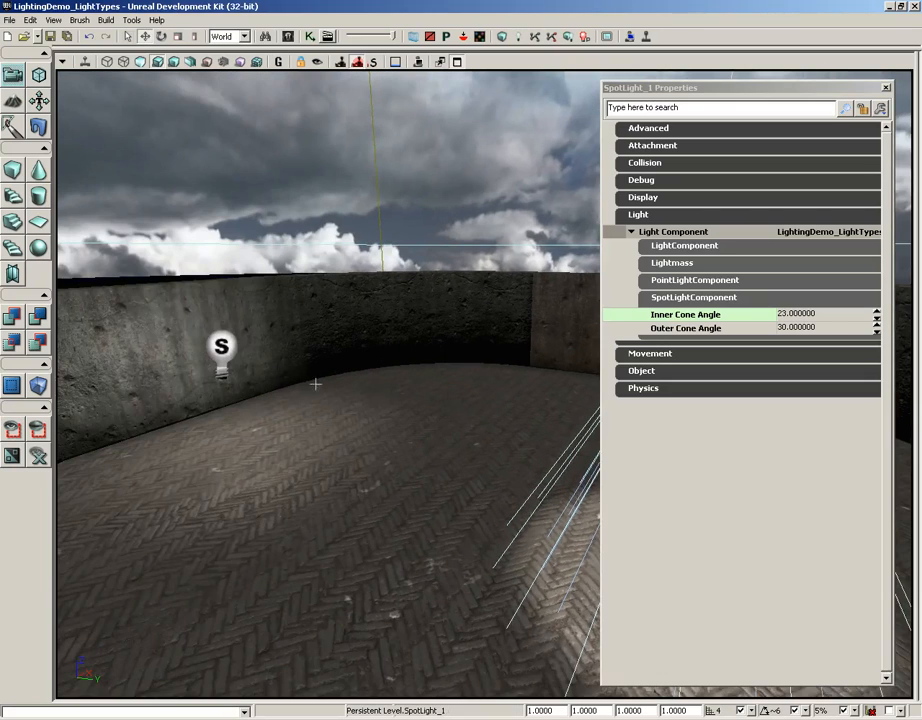
pyautogui.click(222, 345)
pyautogui.moveTo(380, 350); pyautogui.dragTo(521, 387, button='right')
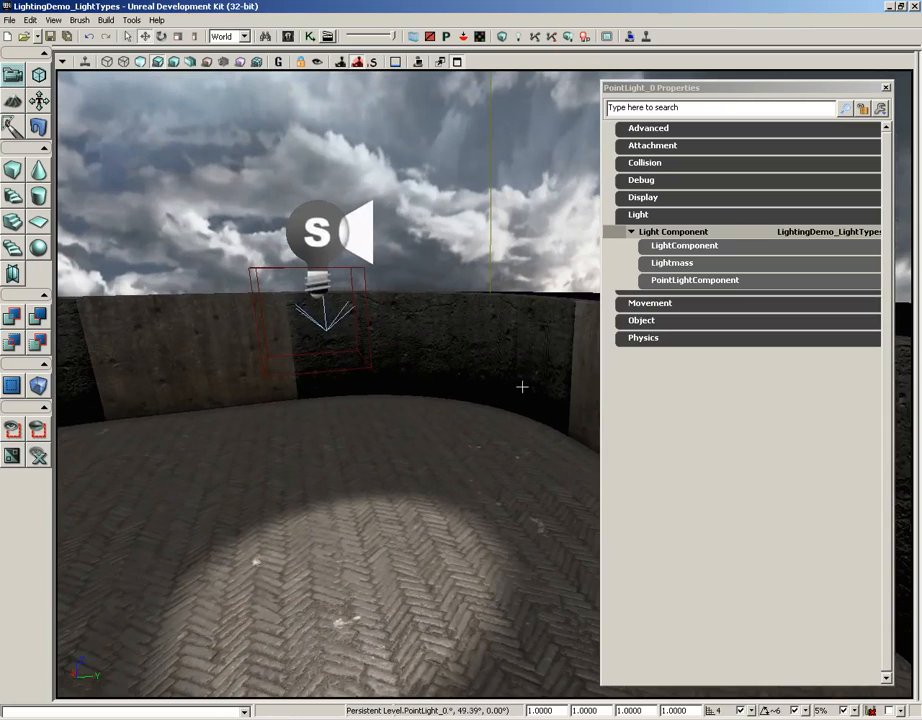
pyautogui.click(318, 232)
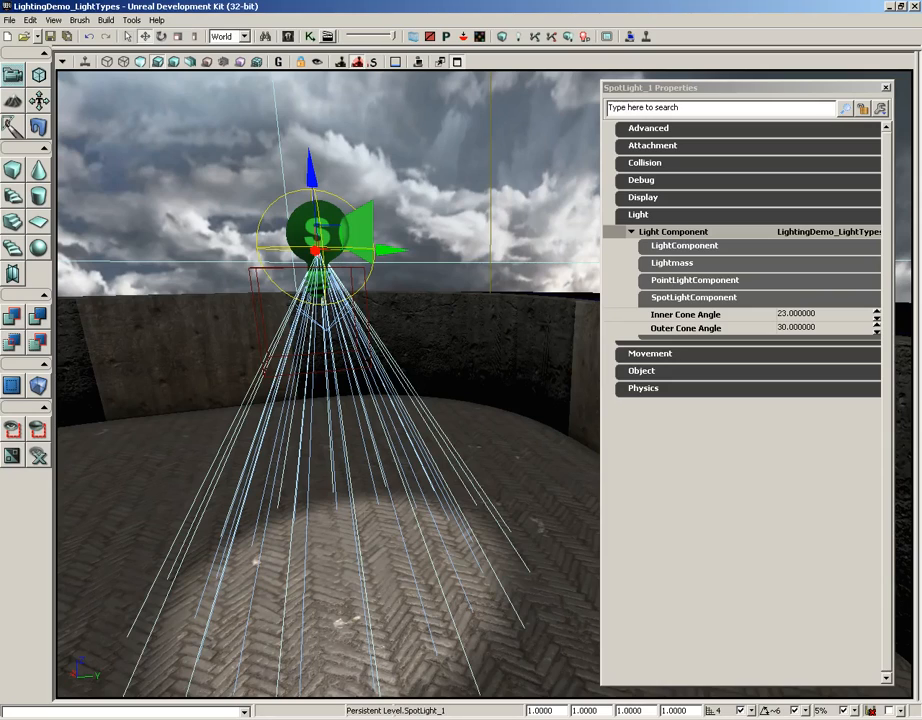
# Select the directional light above the arena to view its light component categories.
pyautogui.moveTo(370, 512); pyautogui.dragTo(319, 395, button='middle')
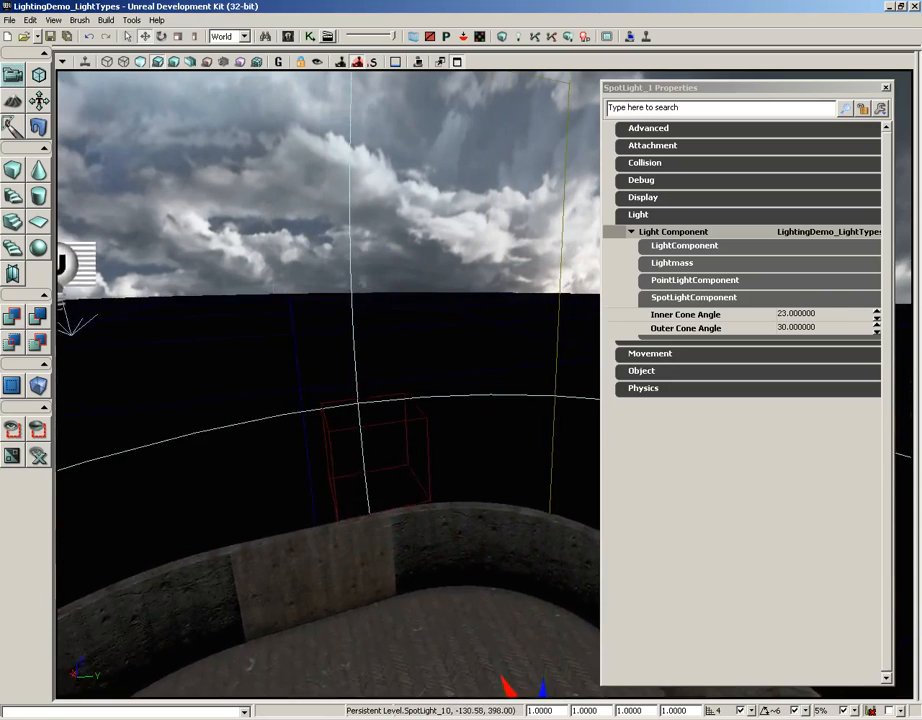
pyautogui.click(295, 207)
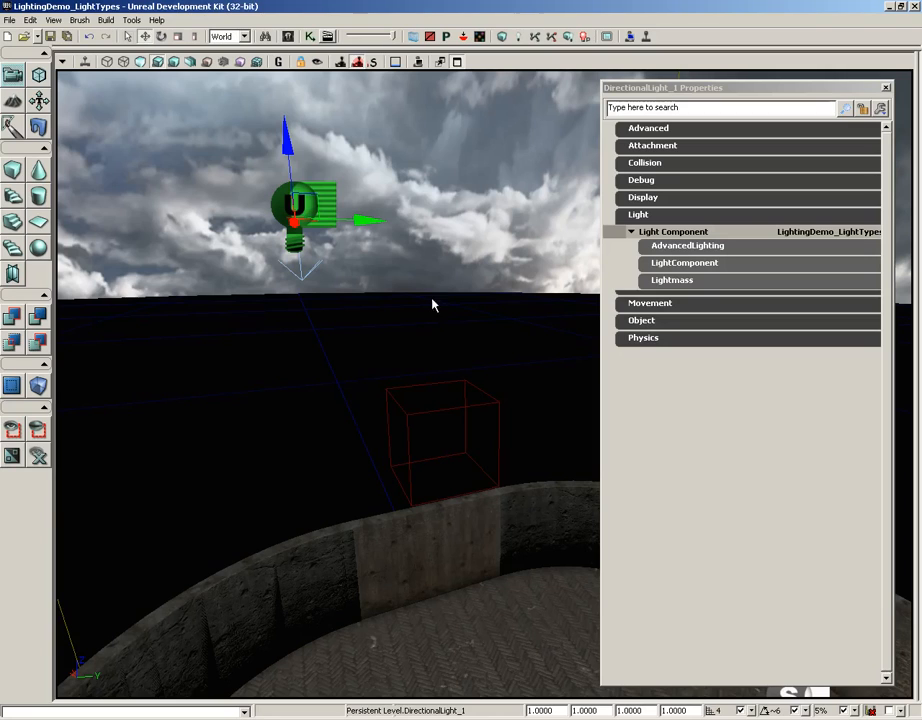
pyautogui.moveTo(501, 310); pyautogui.dragTo(410, 342)
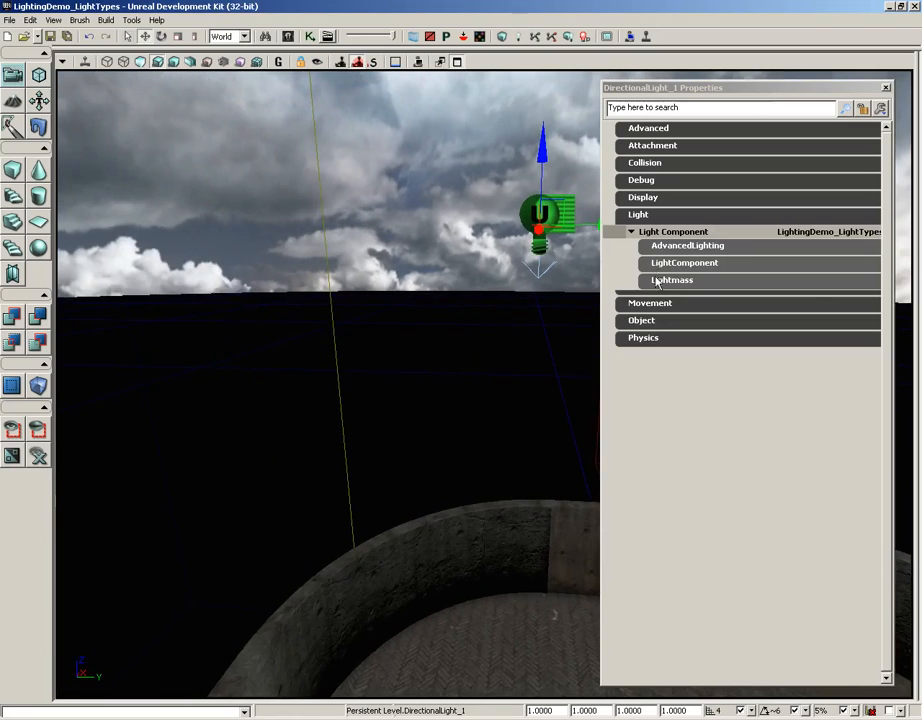
# Select the point light near the wall and examine its Lightmass settings, including Light Source Radius.
pyautogui.moveTo(397, 438); pyautogui.dragTo(348, 692, button='right')
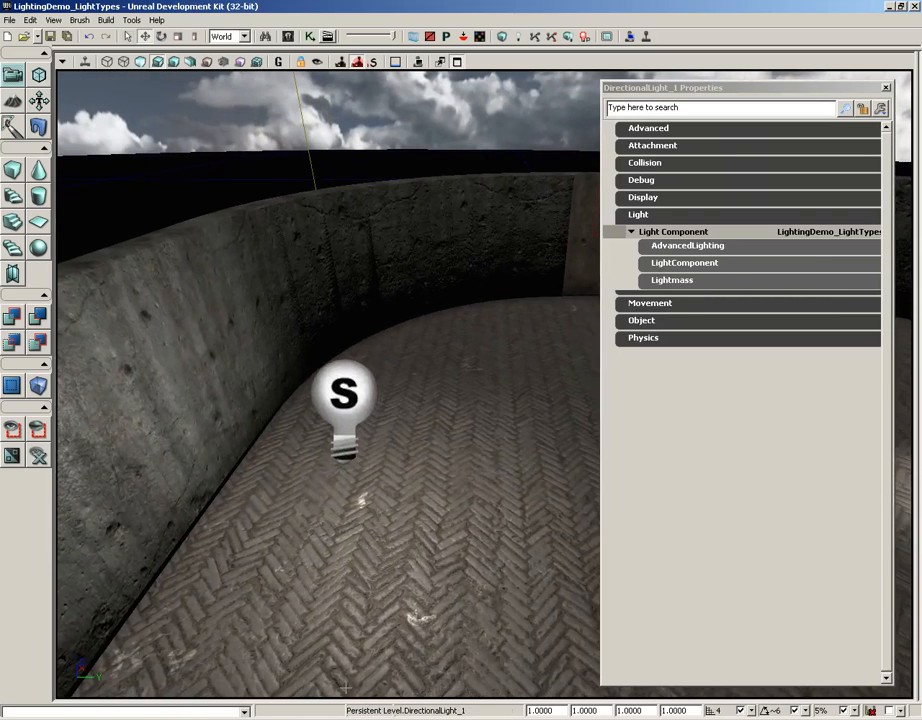
pyautogui.click(355, 391)
pyautogui.click(677, 263)
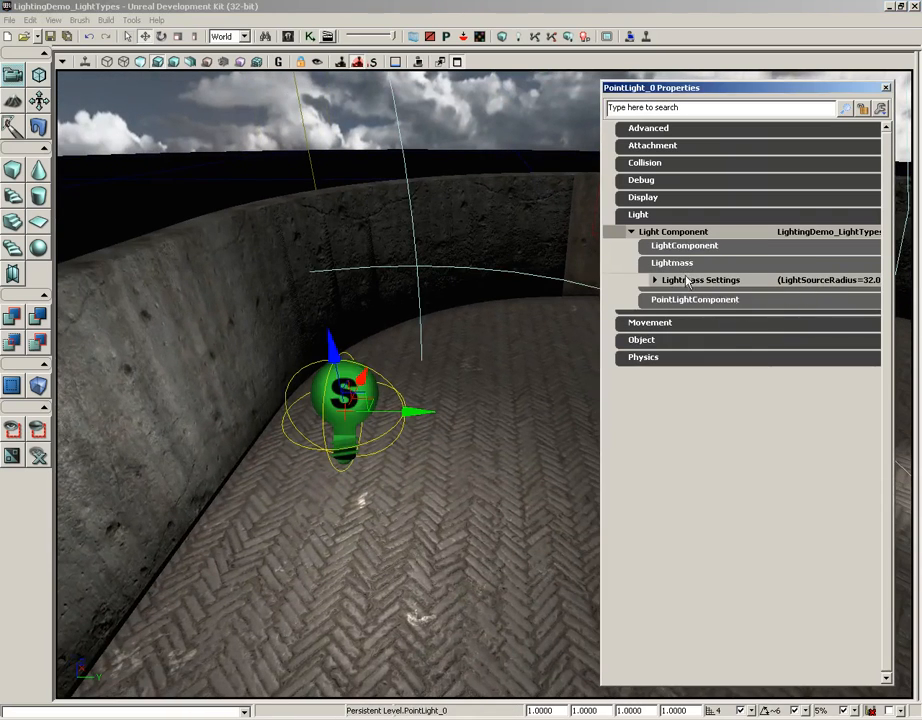
pyautogui.click(671, 281)
pyautogui.click(792, 322)
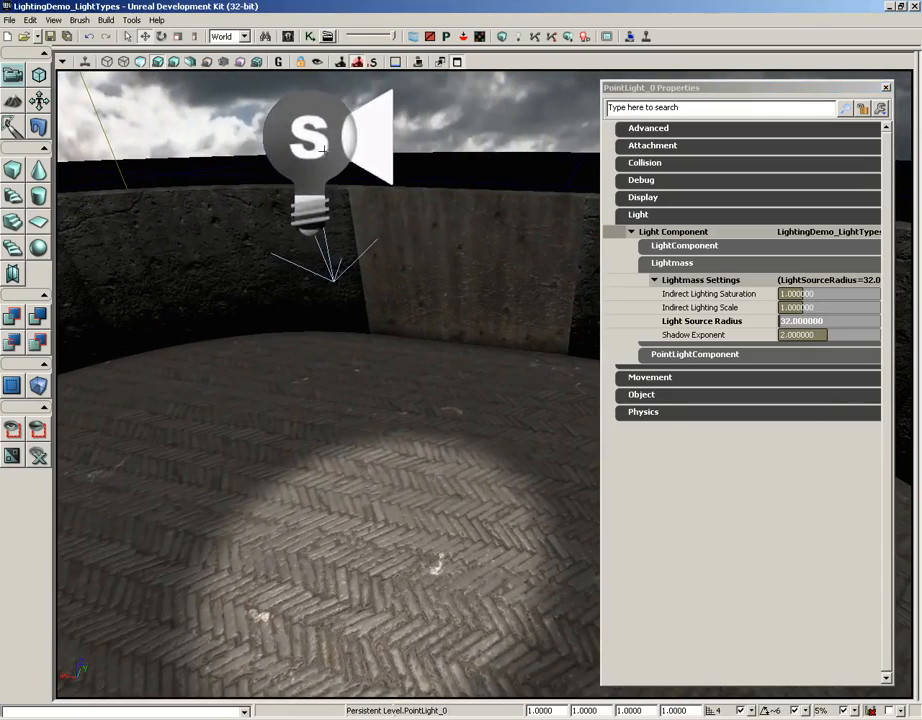
# Compare the Lightmass settings of the spotlight and the directional light, finishing with those settings collapsed.
pyautogui.click(322, 148)
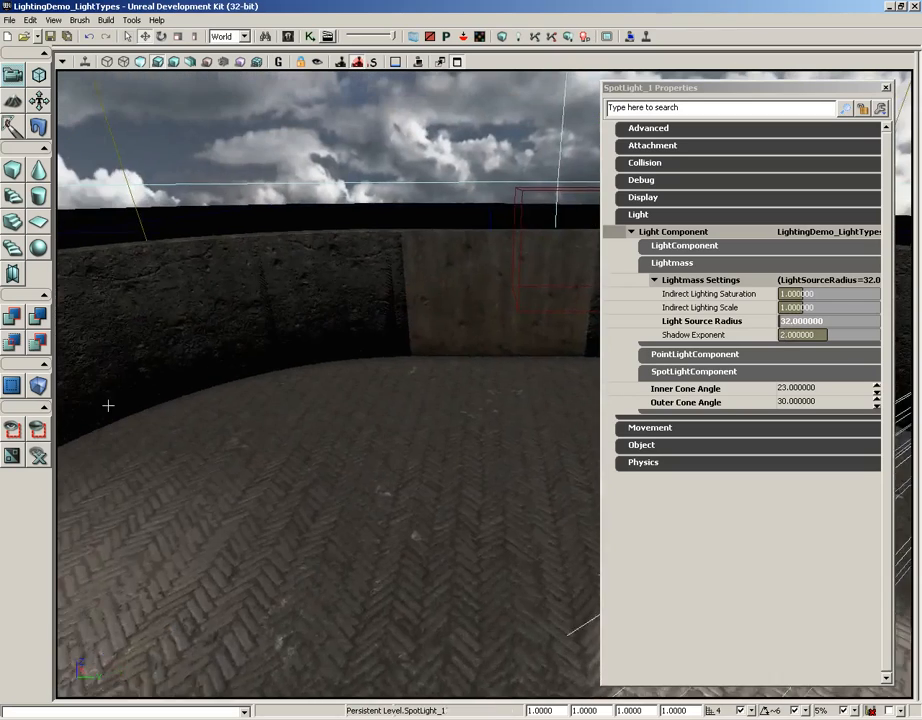
pyautogui.click(405, 255)
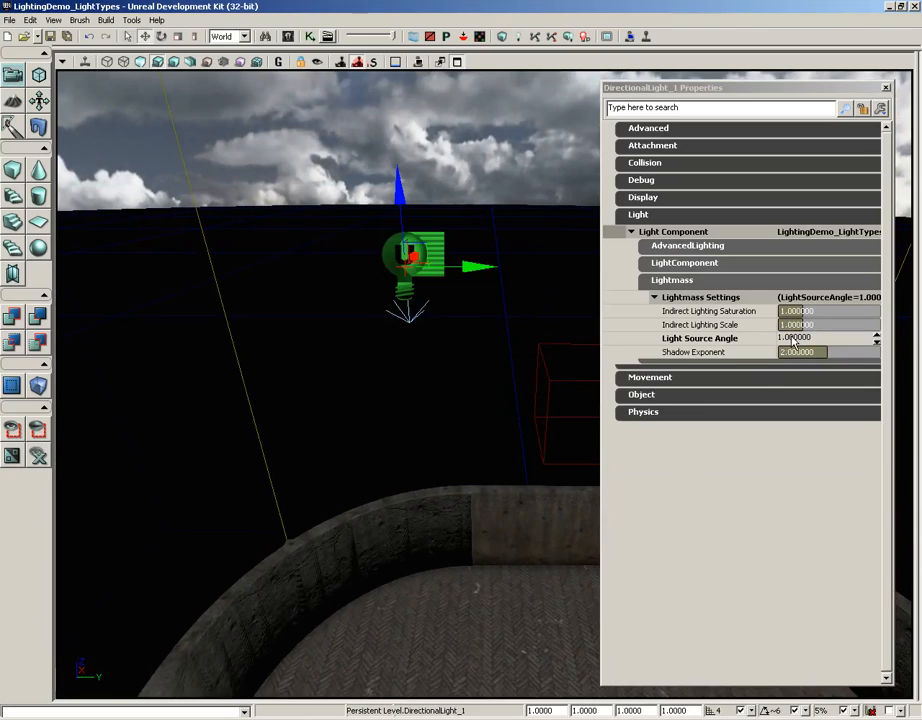
pyautogui.click(676, 298)
pyautogui.click(672, 281)
# Move the directional light horizontally and raise it above the horizon to check whether its position affects the lighting.
pyautogui.moveTo(407, 428); pyautogui.dragTo(407, 424, button='right')
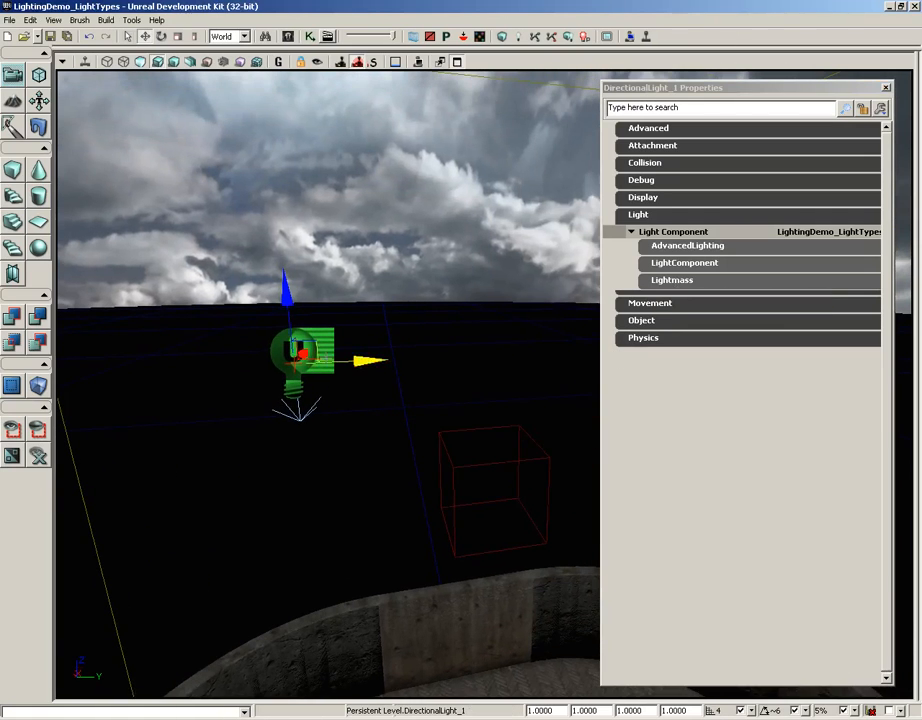
pyautogui.moveTo(316, 341)
pyautogui.mouseDown()
pyautogui.moveTo(387, 383)
pyautogui.moveTo(356, 333)
pyautogui.moveTo(322, 347)
pyautogui.mouseUp()
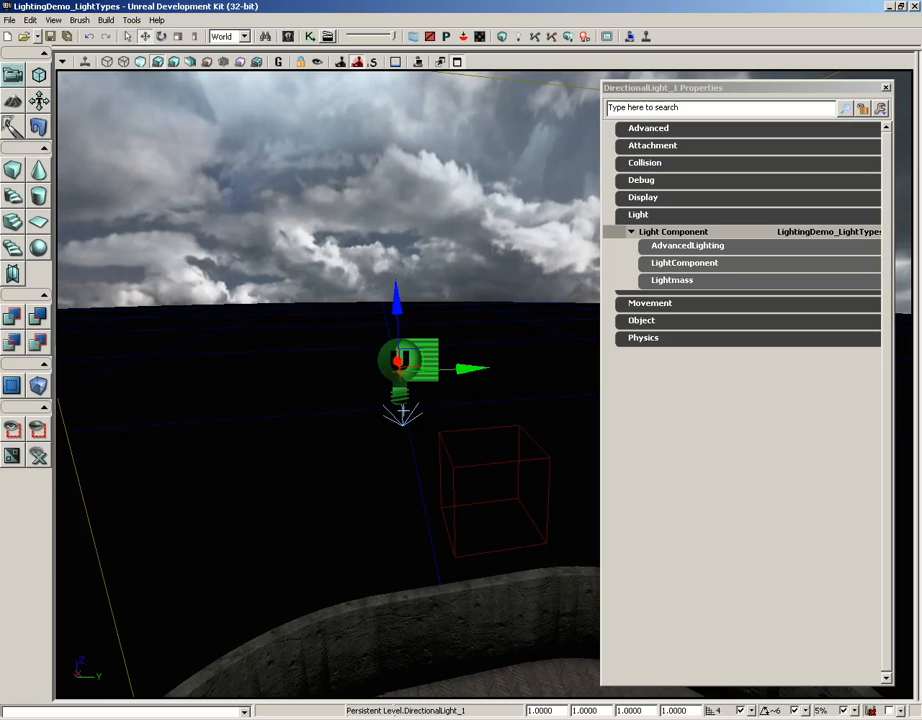
pyautogui.moveTo(434, 561)
pyautogui.mouseDown(button='right')
pyautogui.moveTo(424, 485)
pyautogui.moveTo(426, 541)
pyautogui.mouseUp(button='right')
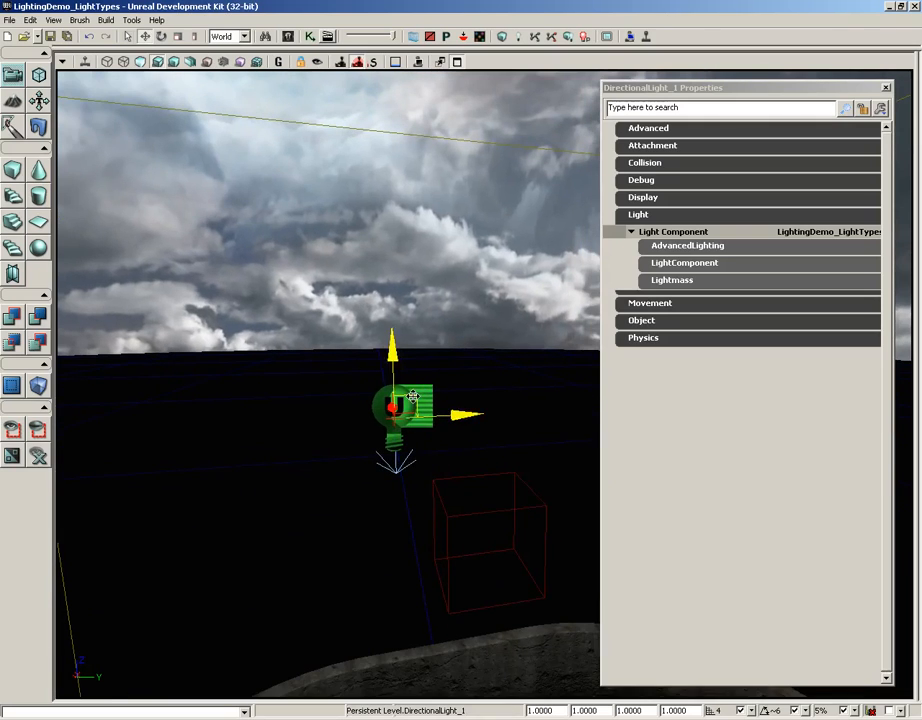
pyautogui.moveTo(415, 396); pyautogui.dragTo(406, 275)
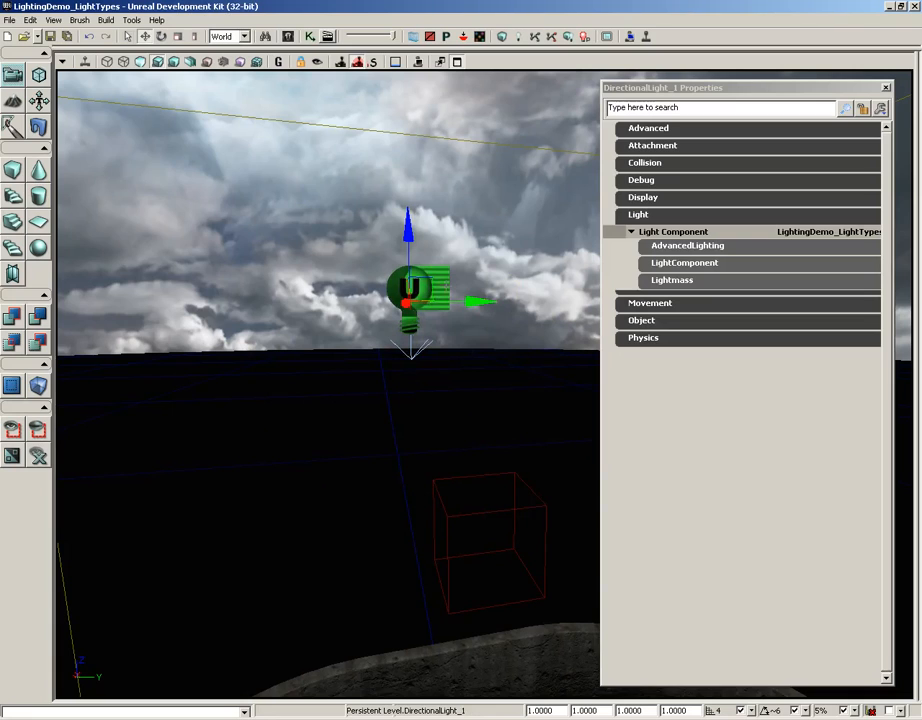
# Rotate the directional light about its vertical and Y axes to change the angle at which it lights the arena.
pyautogui.press('space')
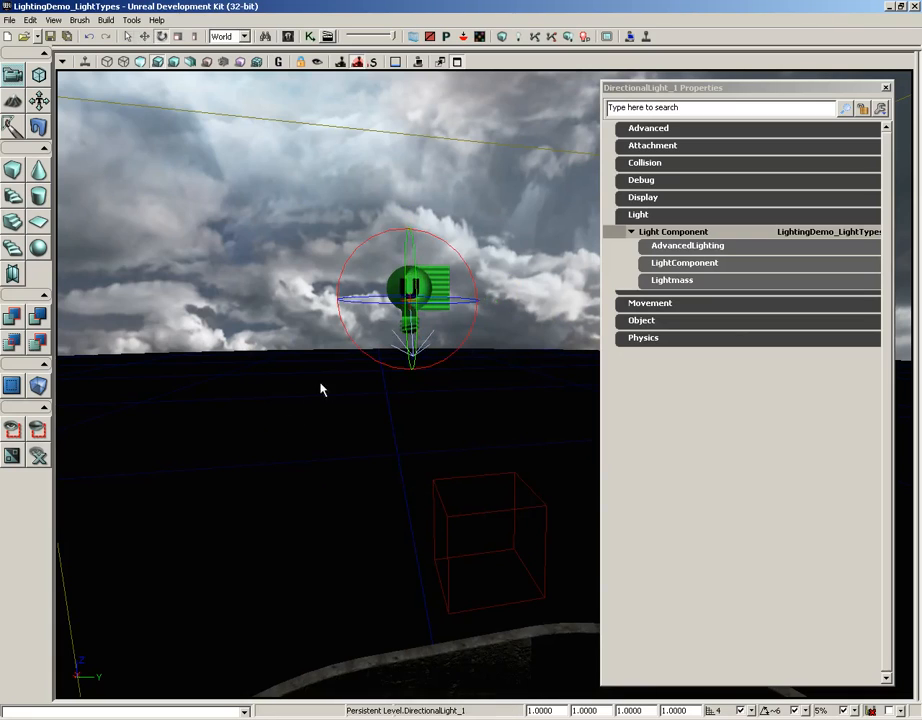
pyautogui.moveTo(321, 390); pyautogui.dragTo(480, 605, button='right')
pyautogui.moveTo(480, 605); pyautogui.dragTo(257, 492)
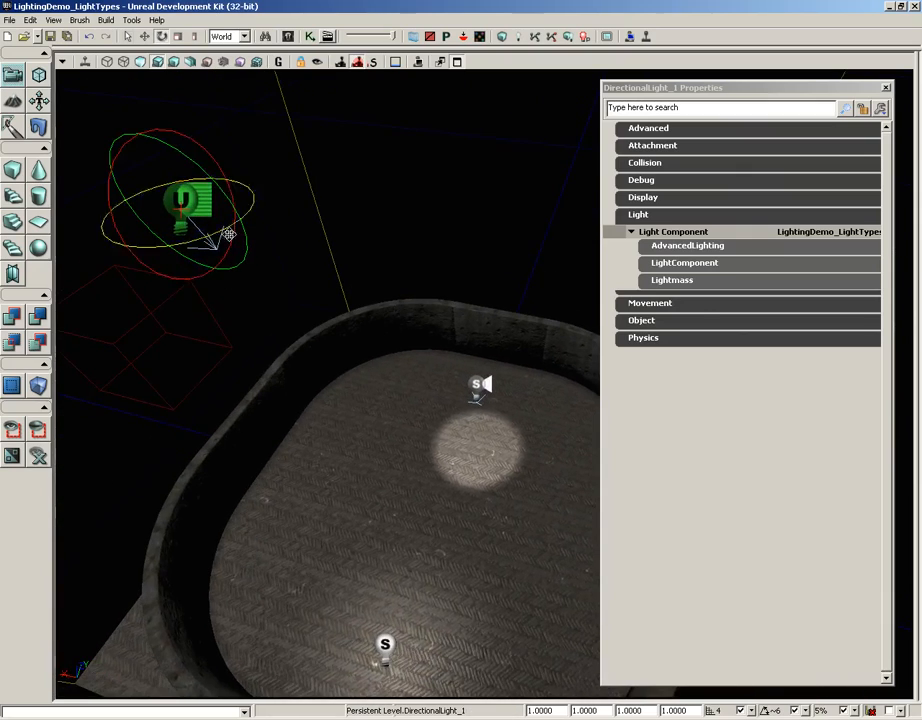
pyautogui.moveTo(224, 193); pyautogui.dragTo(139, 160)
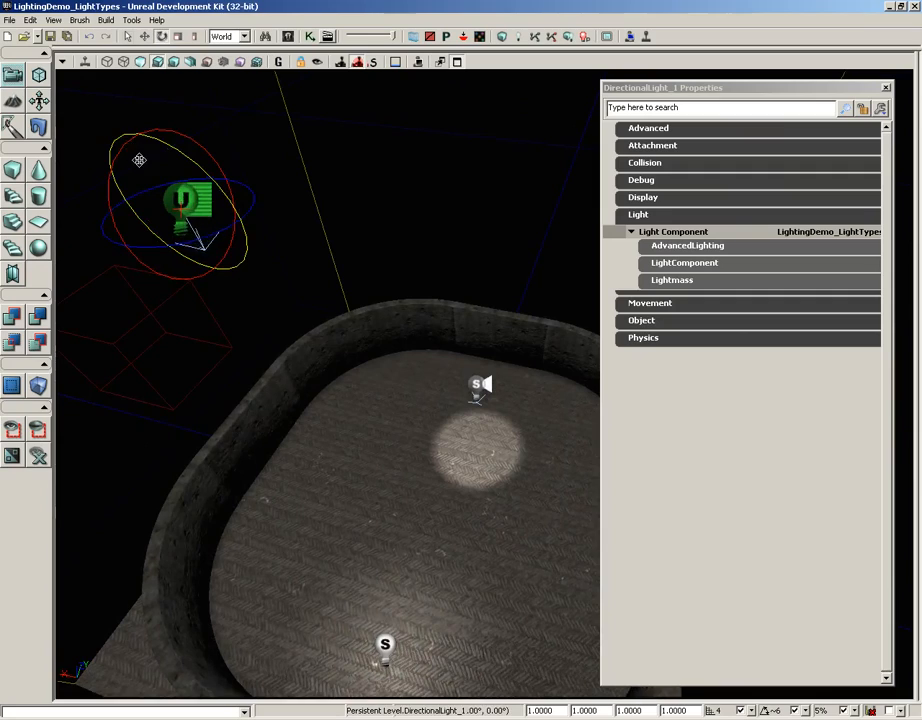
# Select the sky static mesh, close its properties window and delete the mesh from the level.
pyautogui.moveTo(302, 321); pyautogui.dragTo(253, 385)
pyautogui.moveTo(253, 385); pyautogui.dragTo(240, 255, button='right')
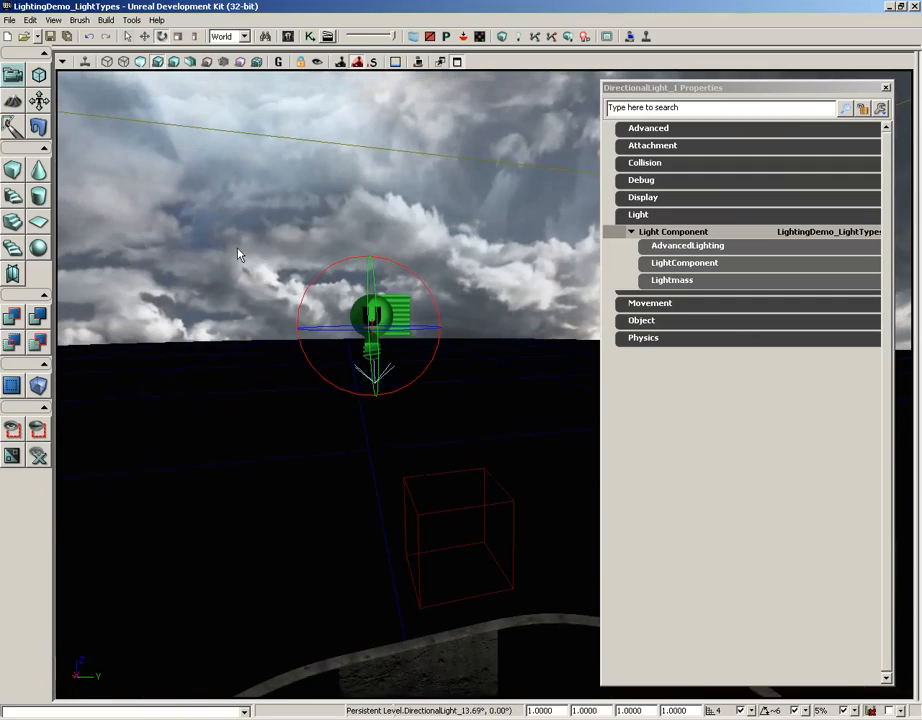
pyautogui.moveTo(447, 420); pyautogui.dragTo(477, 462, button='right')
pyautogui.moveTo(495, 400); pyautogui.dragTo(532, 280, button='right')
pyautogui.click(456, 223)
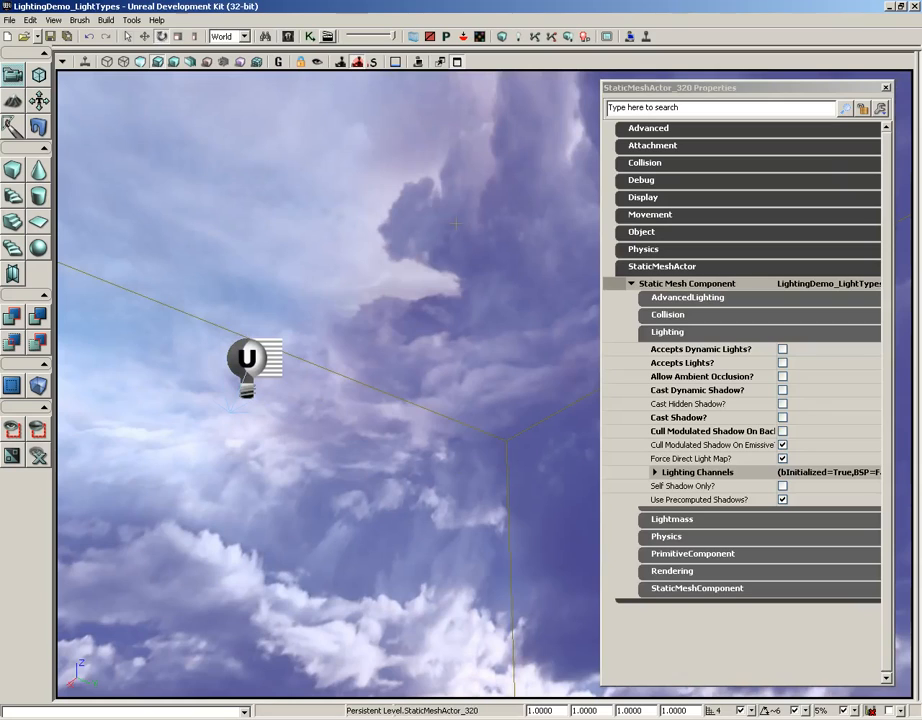
pyautogui.click(886, 87)
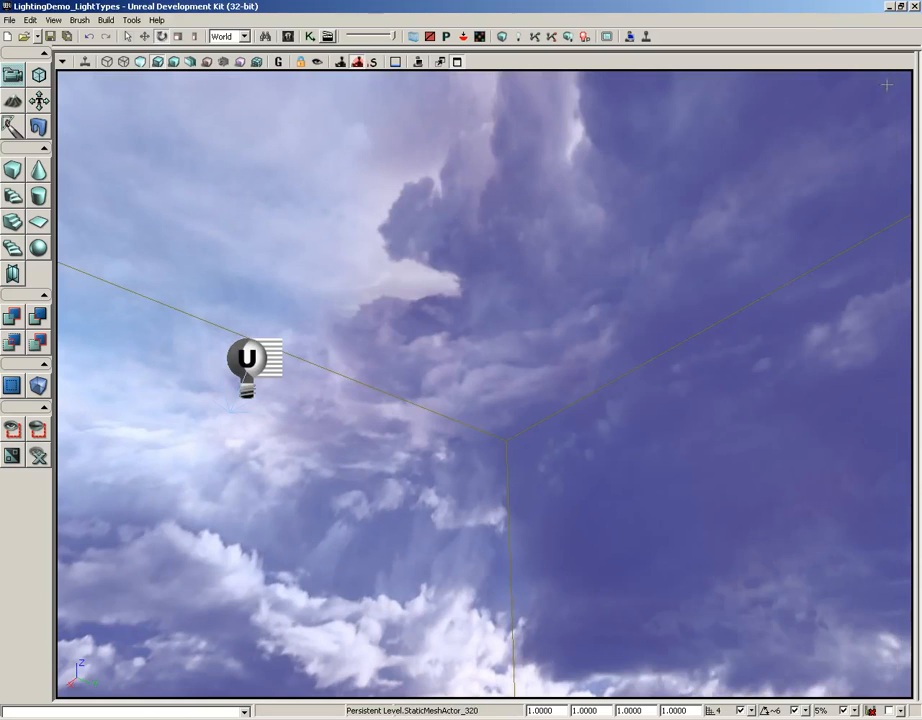
pyautogui.moveTo(536, 397); pyautogui.dragTo(523, 293, button='right')
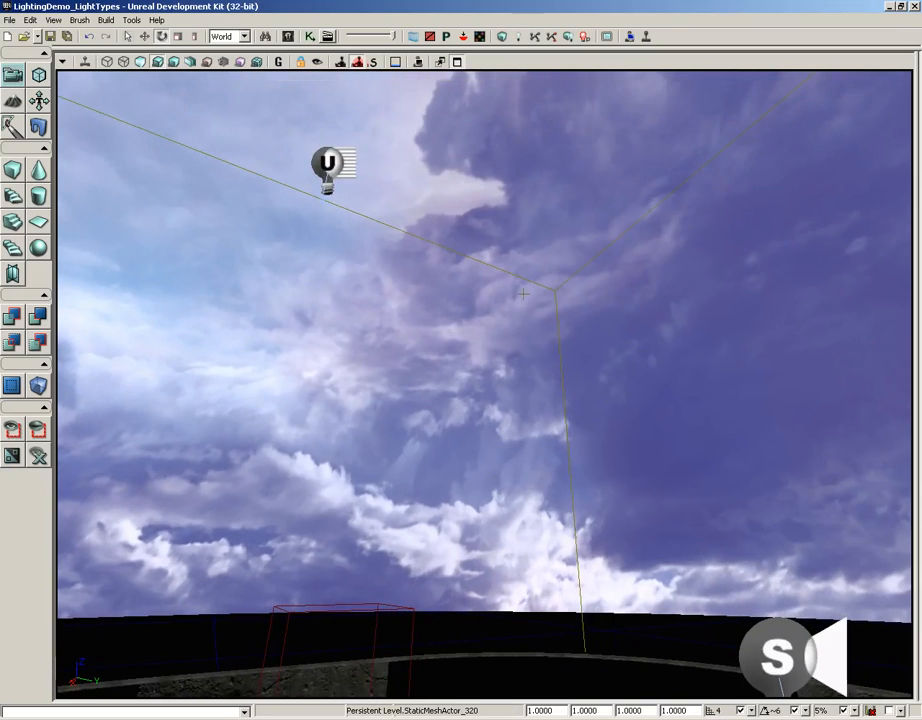
pyautogui.press('Delete')
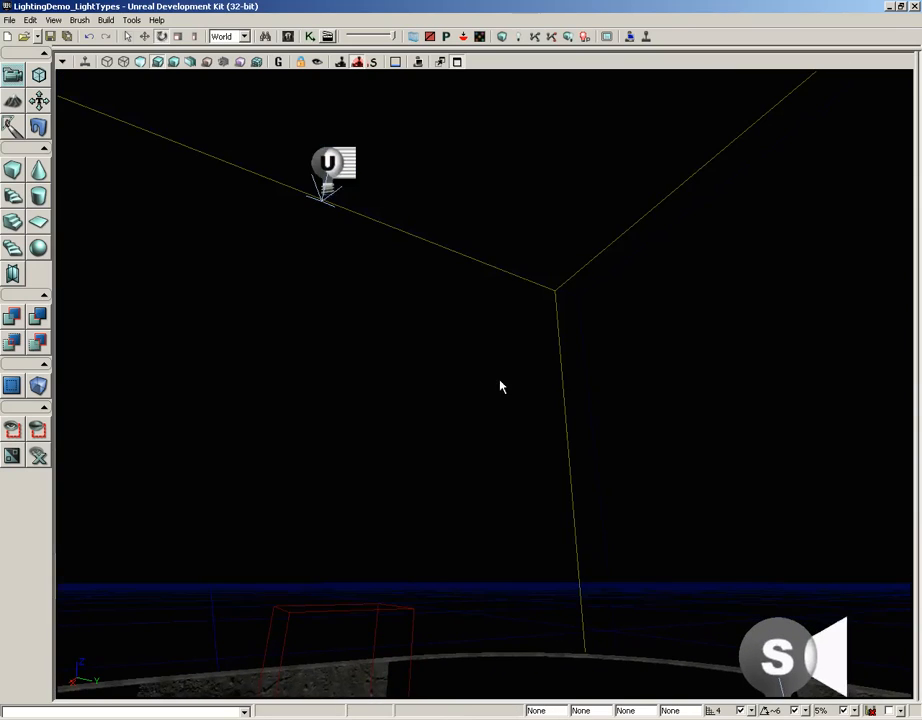
# Place the S_UN_Sky_SM_SkyDome05 static mesh from the package library at the centre of the arena and close the library.
pyautogui.moveTo(501, 386); pyautogui.dragTo(459, 488, button='right')
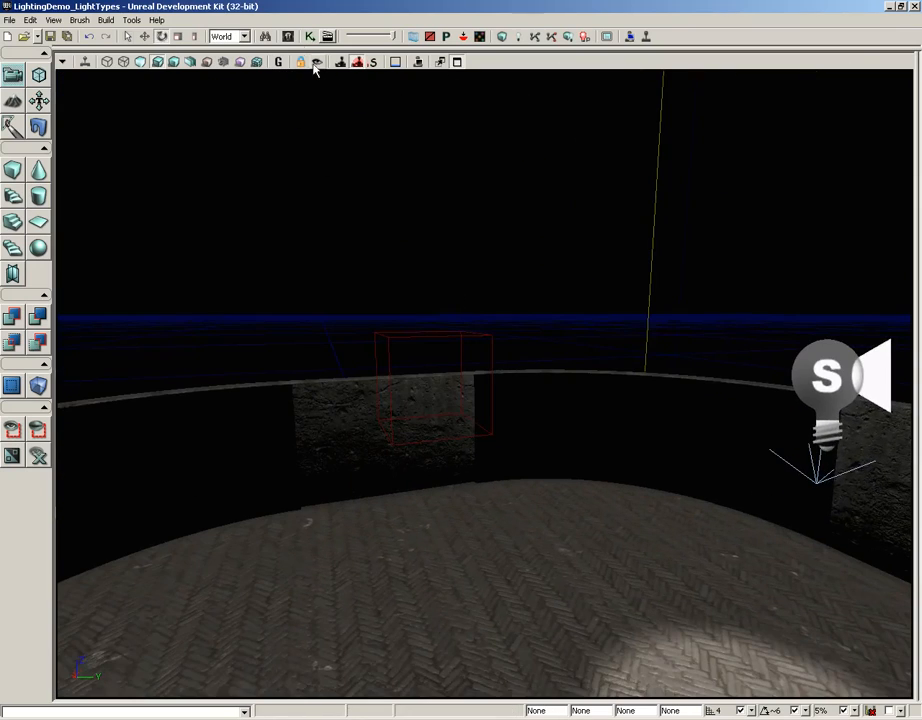
pyautogui.click(412, 36)
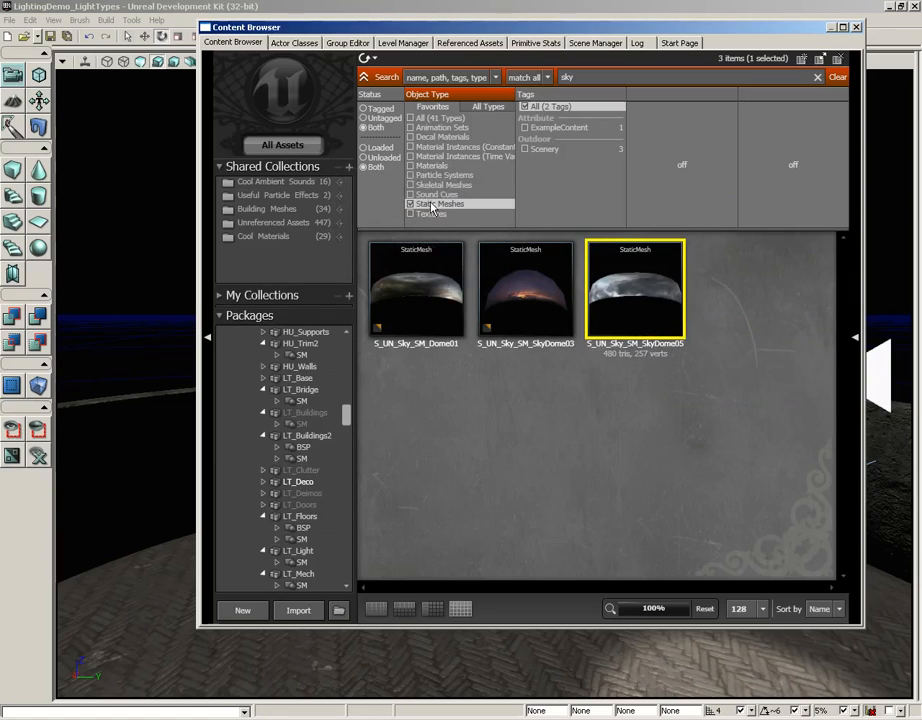
pyautogui.moveTo(644, 278)
pyautogui.moveTo(497, 690); pyautogui.dragTo(495, 685)
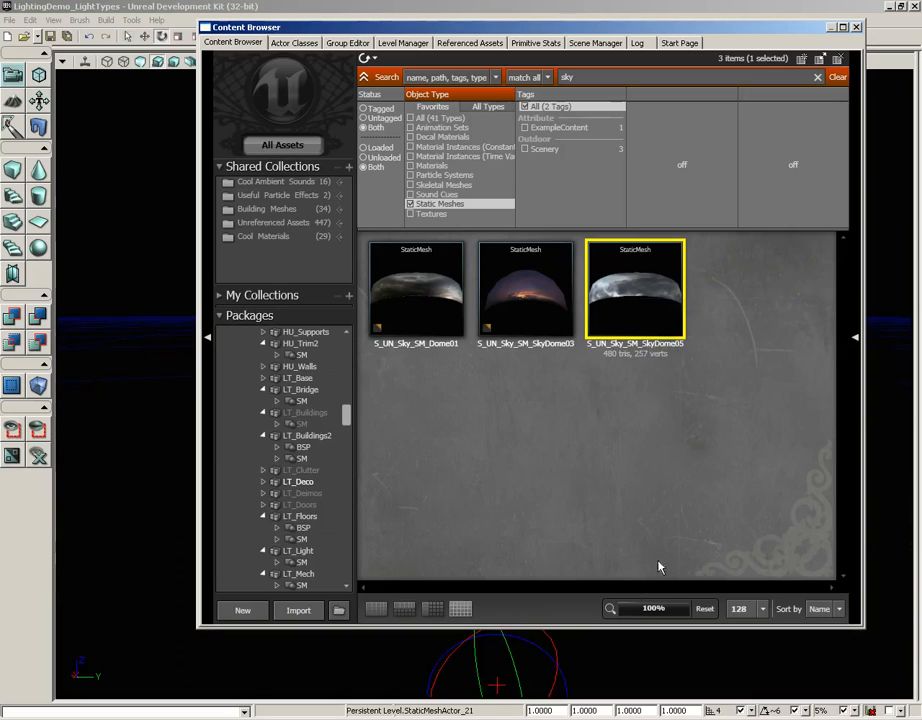
pyautogui.click(856, 27)
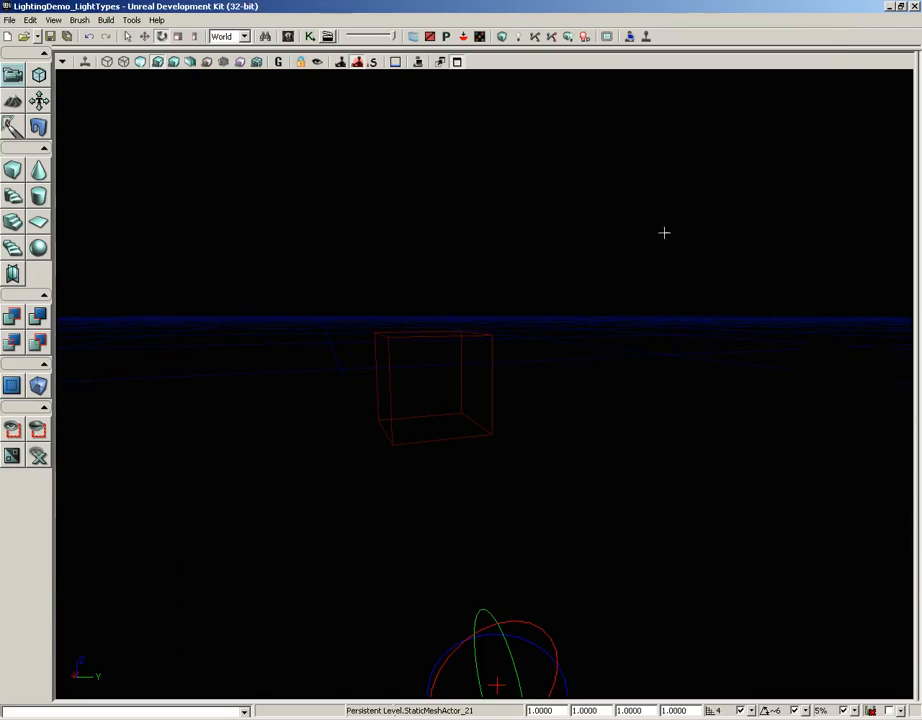
# Rebuild the level's lighting with Lightmass and close the error report once the build completes.
pyautogui.moveTo(597, 292)
pyautogui.mouseDown(button='right')
pyautogui.moveTo(677, 294)
pyautogui.moveTo(597, 253)
pyautogui.moveTo(600, 290)
pyautogui.mouseUp(button='right')
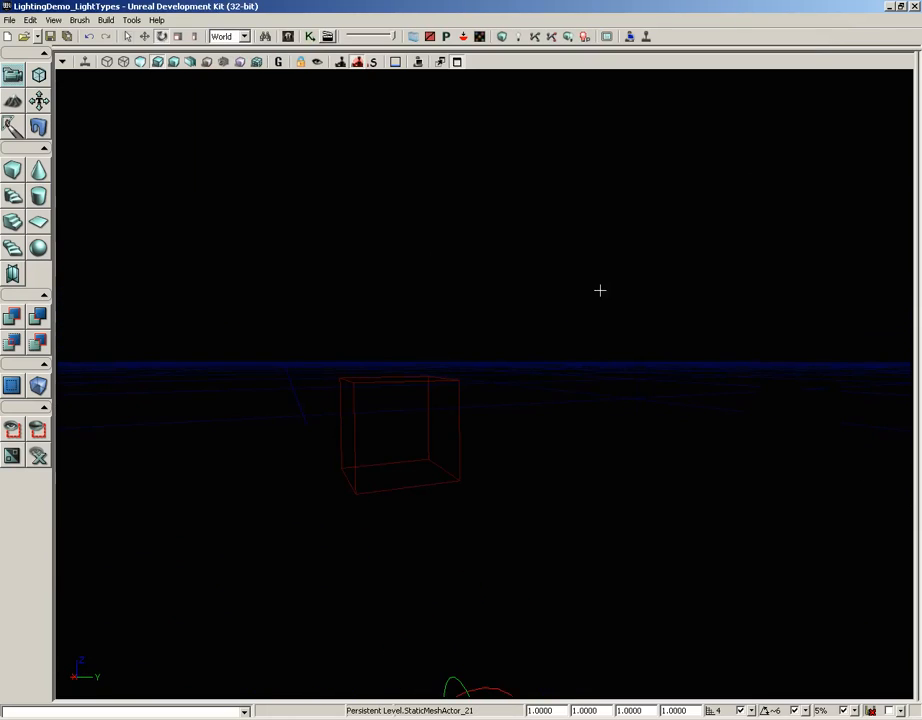
pyautogui.click(586, 39)
pyautogui.click(612, 48)
pyautogui.click(572, 39)
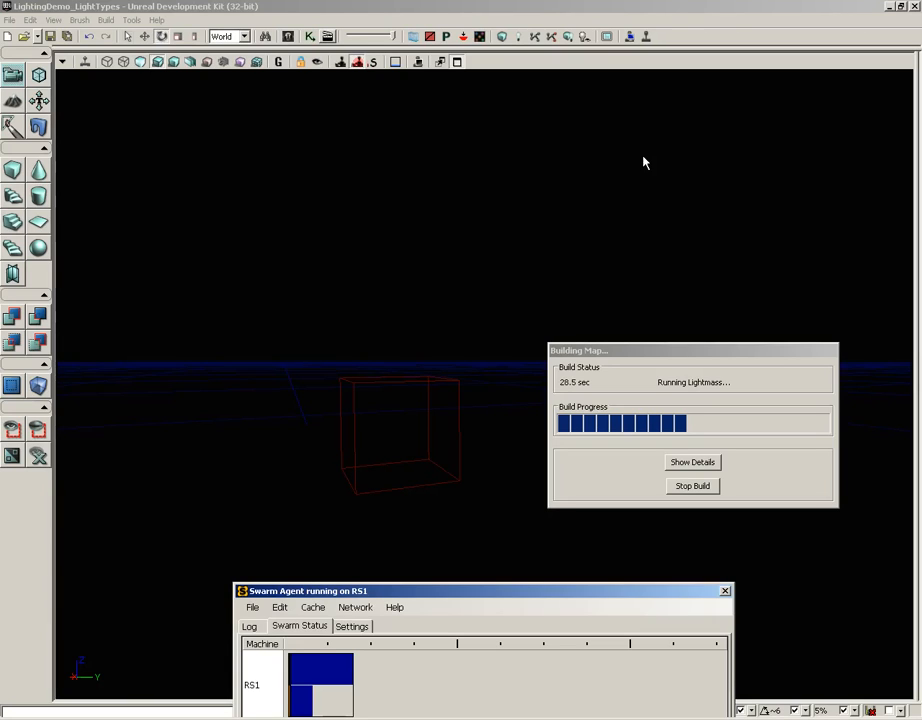
pyautogui.moveTo(483, 592); pyautogui.dragTo(312, 187)
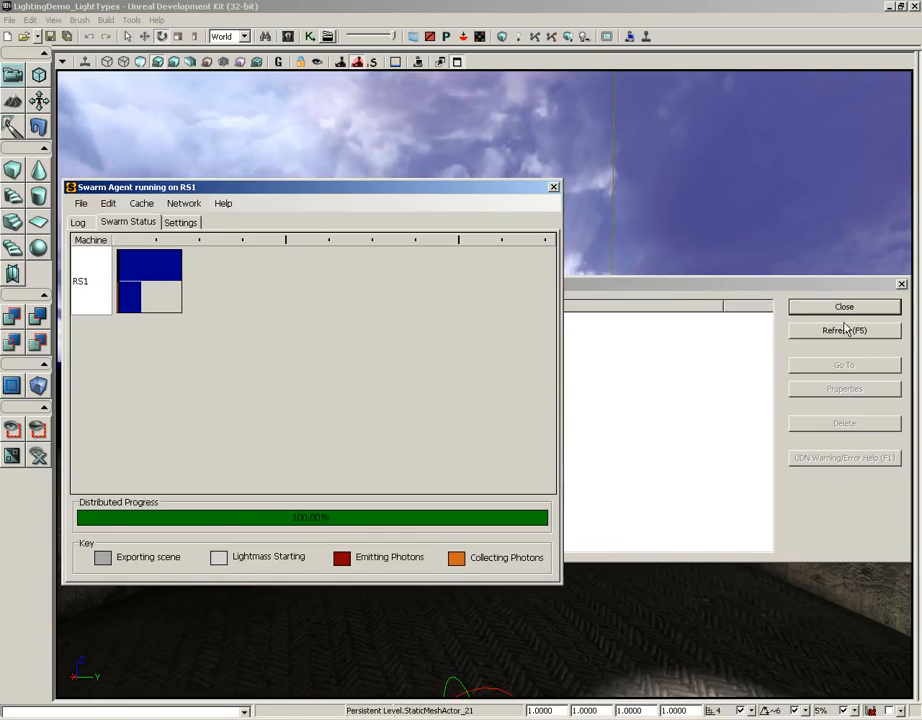
pyautogui.click(844, 306)
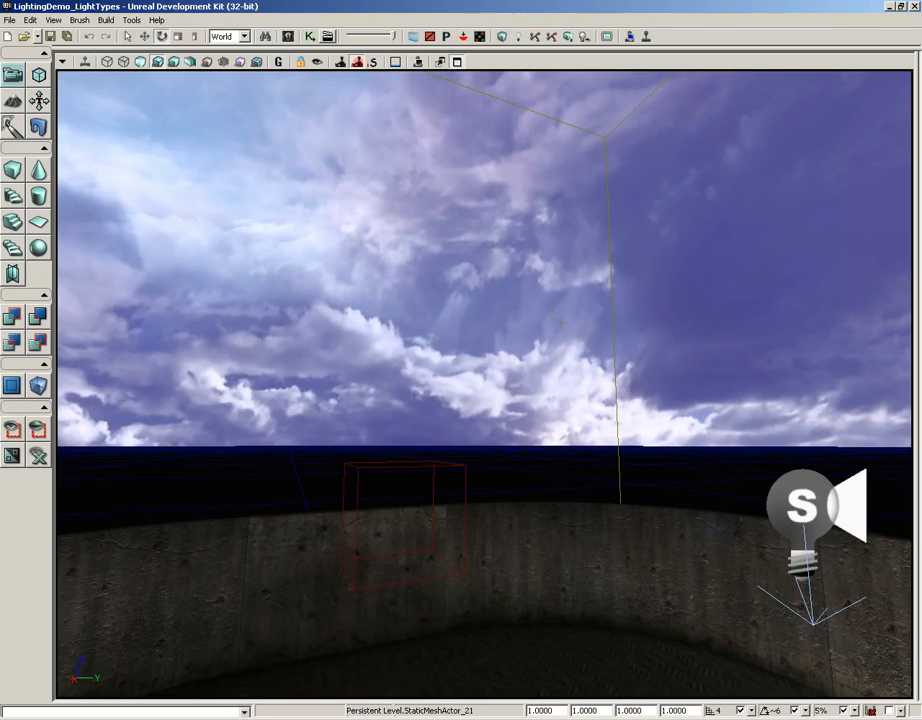
# Examine the rebuilt lighting on the arena's floor and walls, and the new sky dome above them.
pyautogui.click(679, 478)
pyautogui.moveTo(679, 478); pyautogui.dragTo(665, 552)
pyautogui.moveTo(636, 422); pyautogui.dragTo(584, 451, button='right')
pyautogui.moveTo(633, 440); pyautogui.dragTo(632, 512)
pyautogui.moveTo(636, 421); pyautogui.dragTo(596, 517, button='right')
pyautogui.moveTo(506, 371); pyautogui.dragTo(548, 379, button='right')
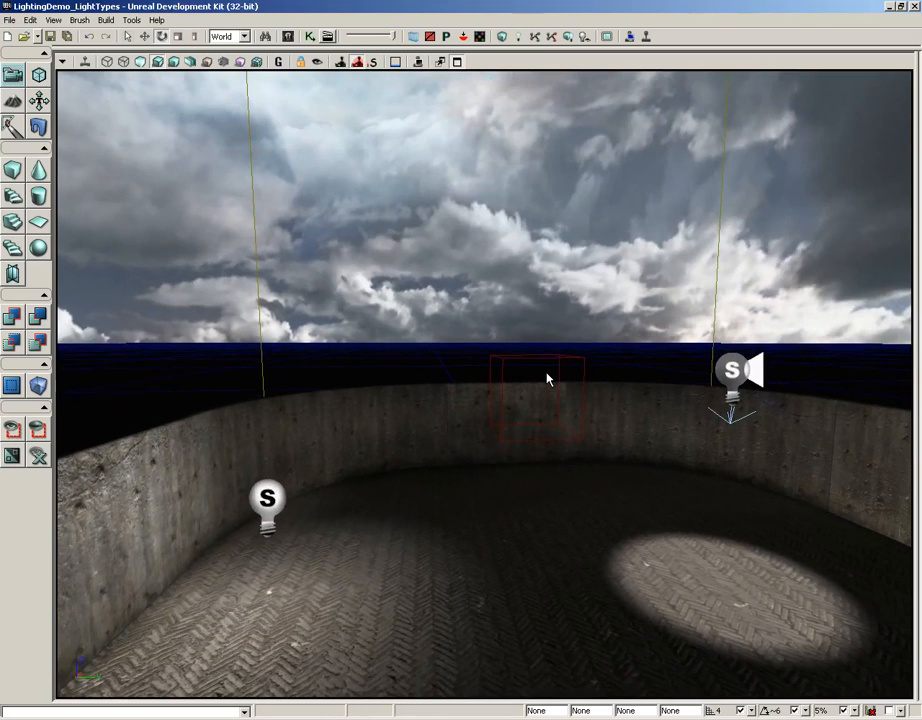
pyautogui.moveTo(539, 485); pyautogui.dragTo(539, 459, button='right')
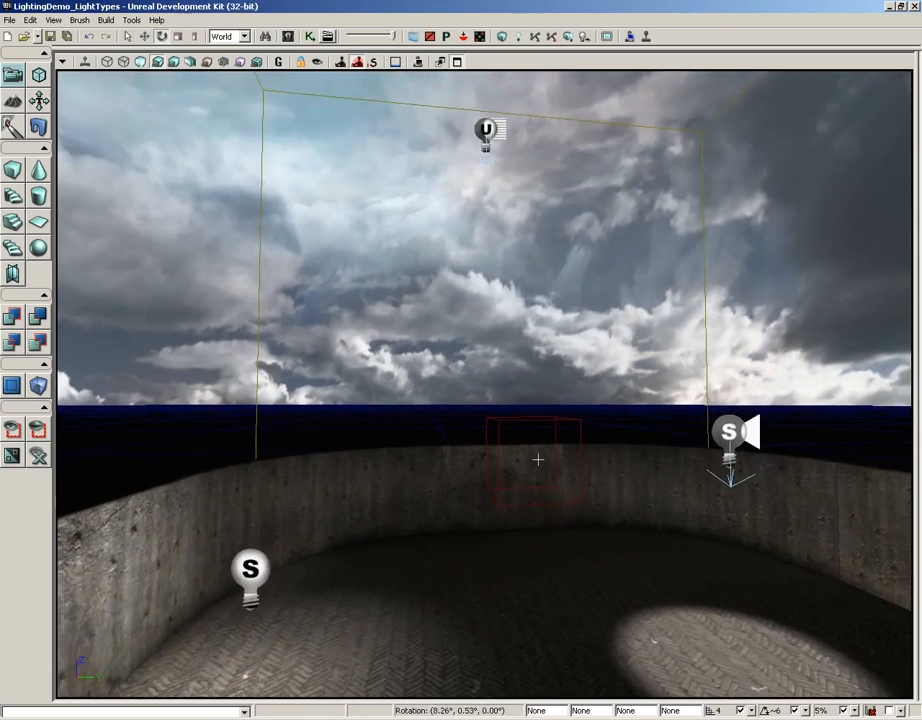
pyautogui.moveTo(539, 459); pyautogui.dragTo(537, 314, button='middle')
pyautogui.moveTo(538, 490); pyautogui.dragTo(537, 271, button='right')
# Turn off Accepts Dynamic Lights, Accepts Lights and Cast Shadow in the sky dome's lighting properties and close its properties window.
pyautogui.click(489, 372)
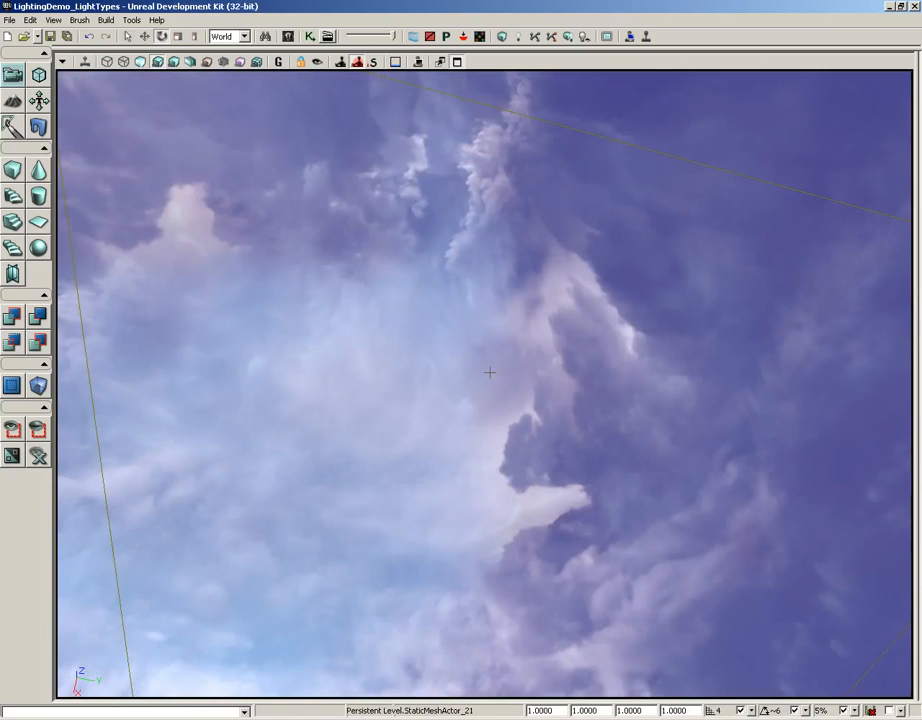
pyautogui.doubleClick(489, 372)
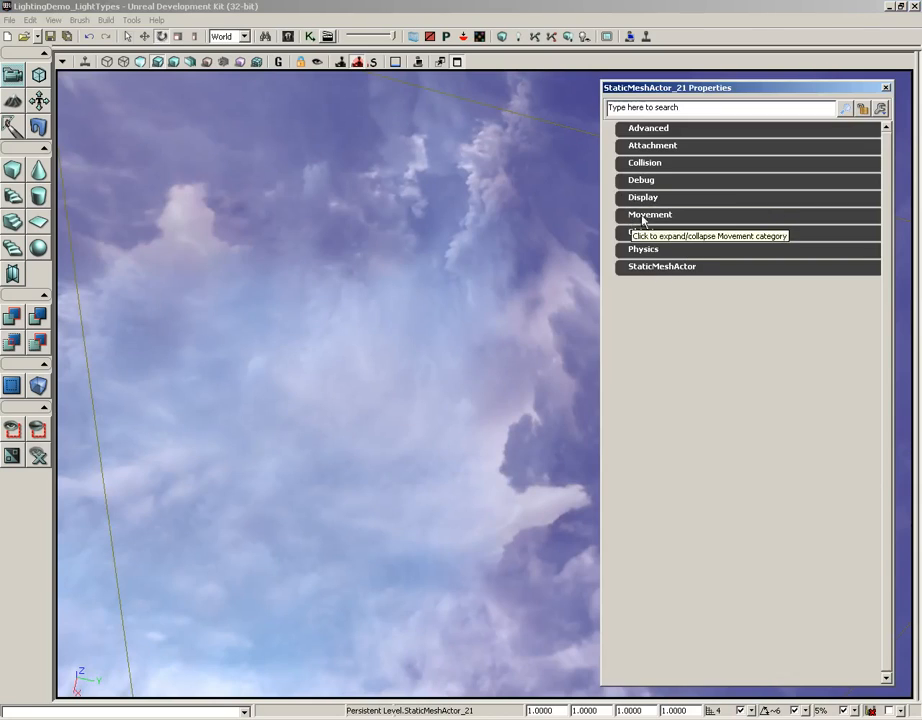
pyautogui.click(646, 264)
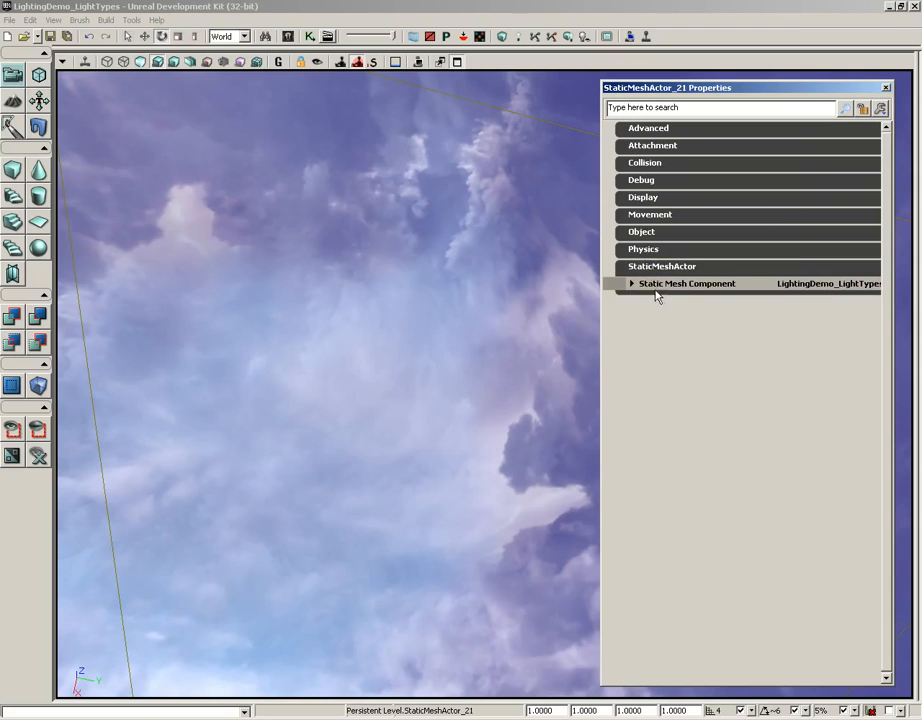
pyautogui.click(660, 285)
pyautogui.click(665, 333)
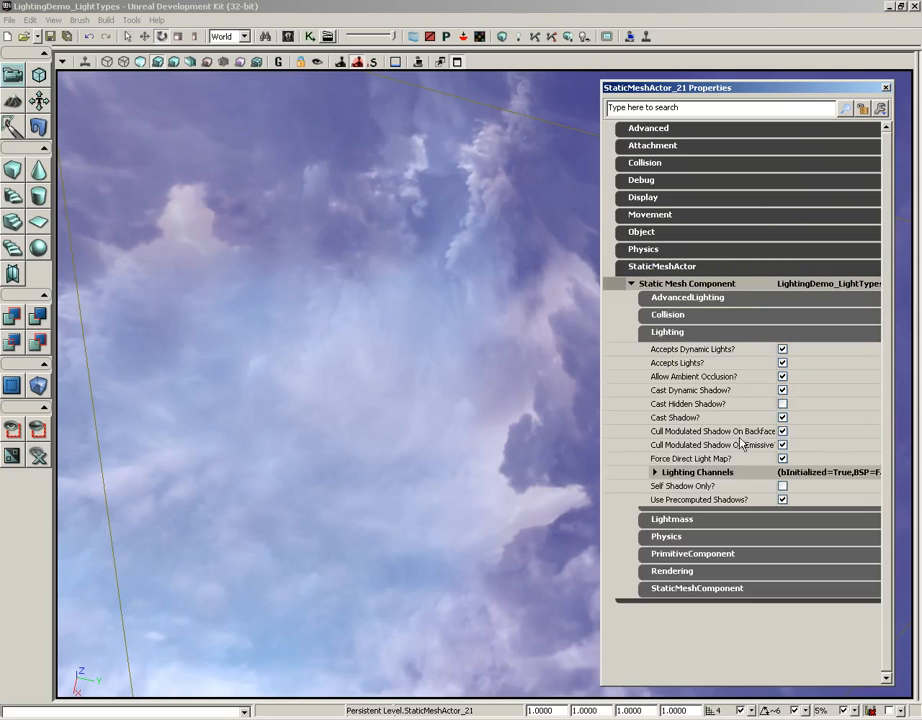
pyautogui.click(782, 349)
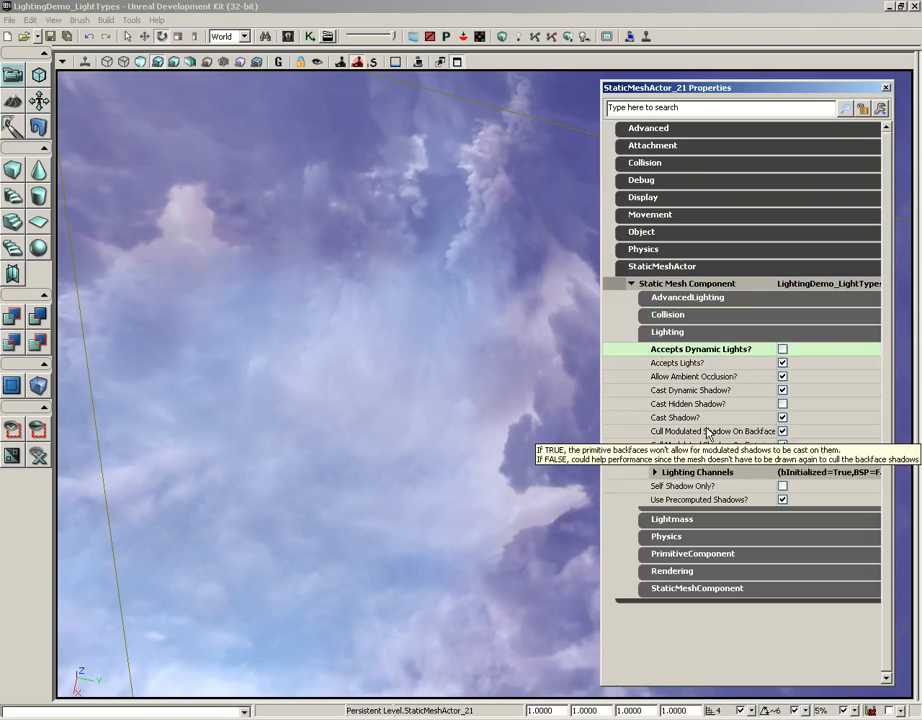
pyautogui.click(782, 362)
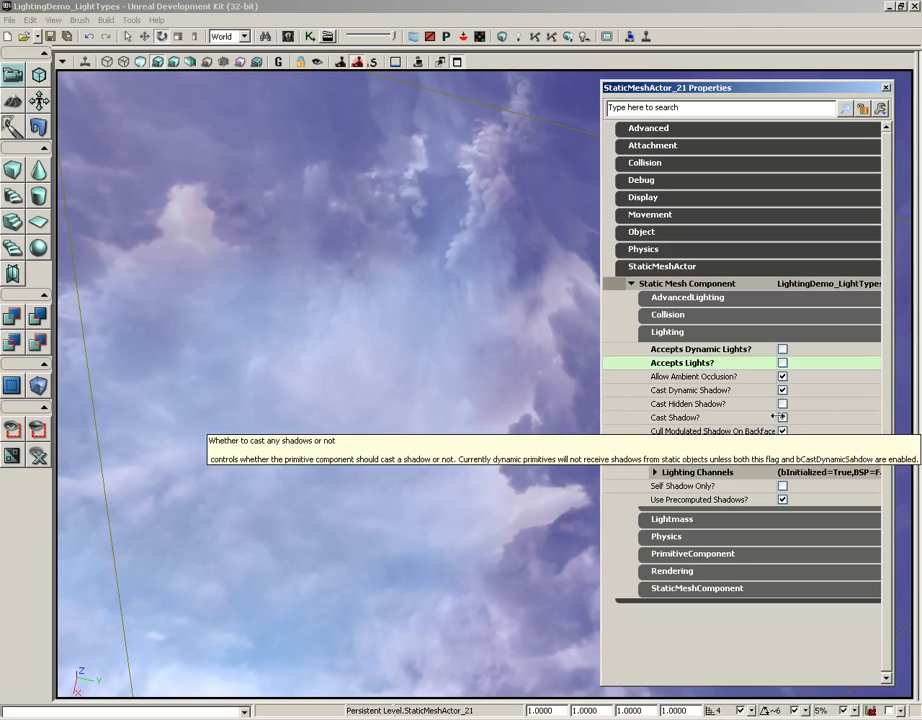
pyautogui.click(782, 418)
pyautogui.click(886, 88)
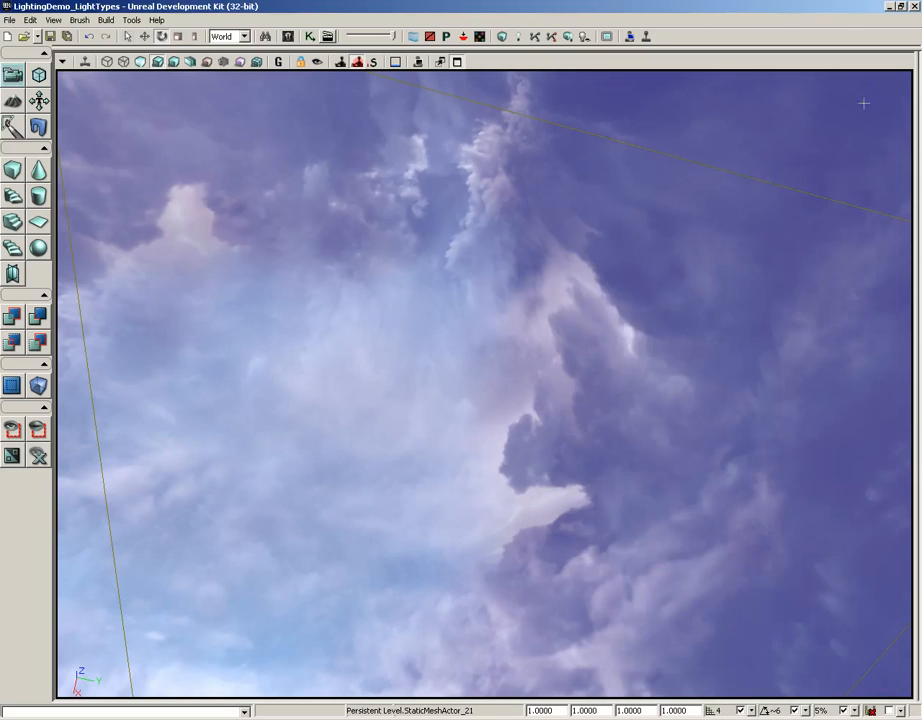
# Tilt the sky dome about its X axis and return it to its level orientation.
pyautogui.moveTo(457, 451); pyautogui.dragTo(449, 698, button='right')
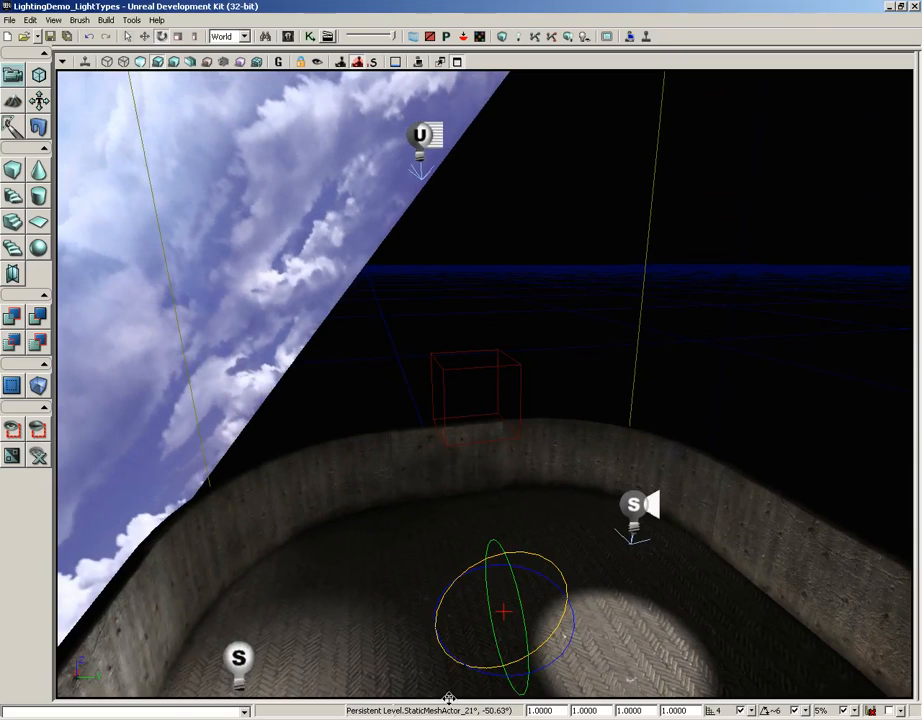
pyautogui.moveTo(523, 551); pyautogui.dragTo(686, 552)
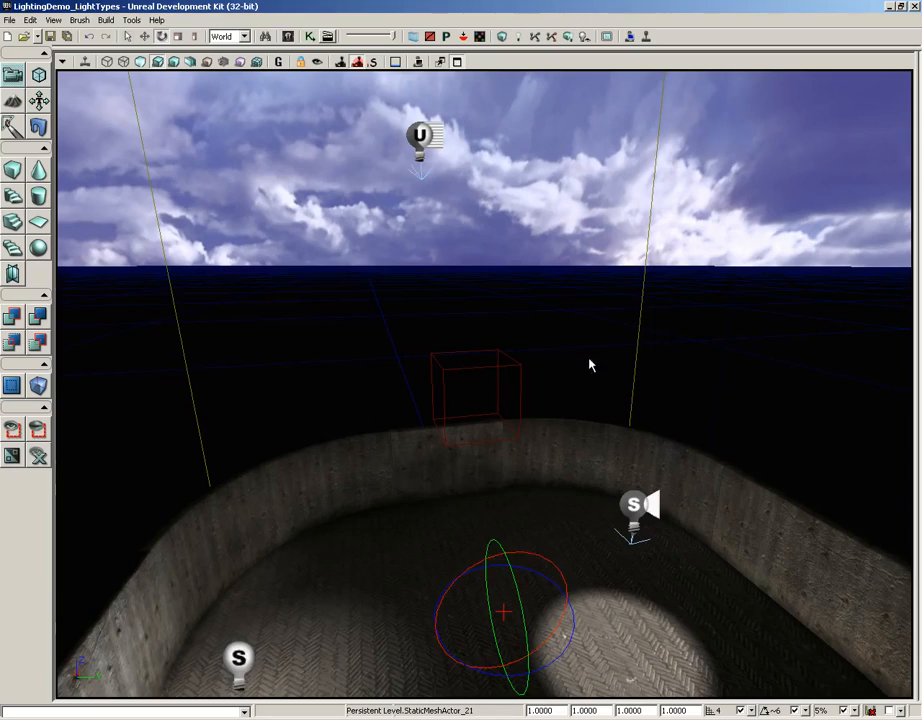
# Inspect the arena's lit and dark areas around the point light and spotlight from floor level.
pyautogui.moveTo(588, 325); pyautogui.dragTo(726, 451, button='right')
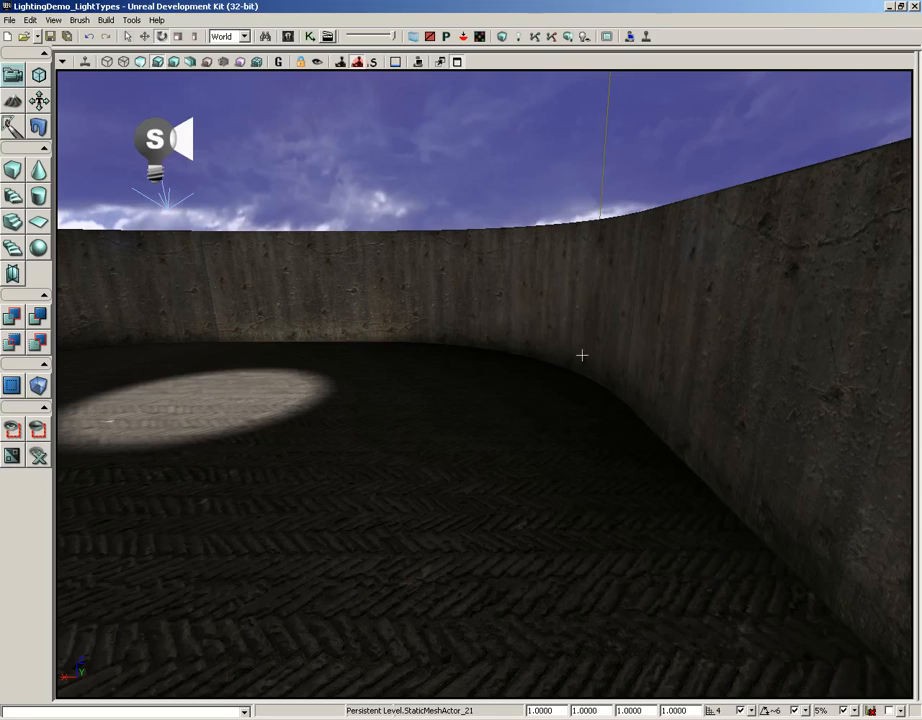
pyautogui.moveTo(572, 347); pyautogui.dragTo(558, 347, button='right')
pyautogui.moveTo(622, 379); pyautogui.dragTo(410, 379, button='right')
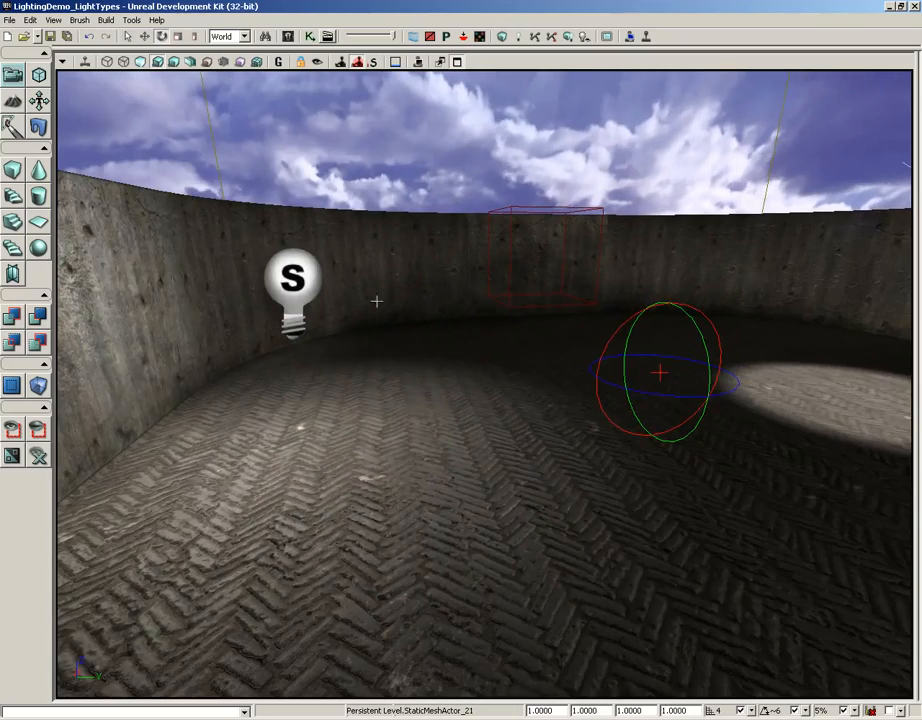
pyautogui.moveTo(310, 362); pyautogui.dragTo(175, 385, button='right')
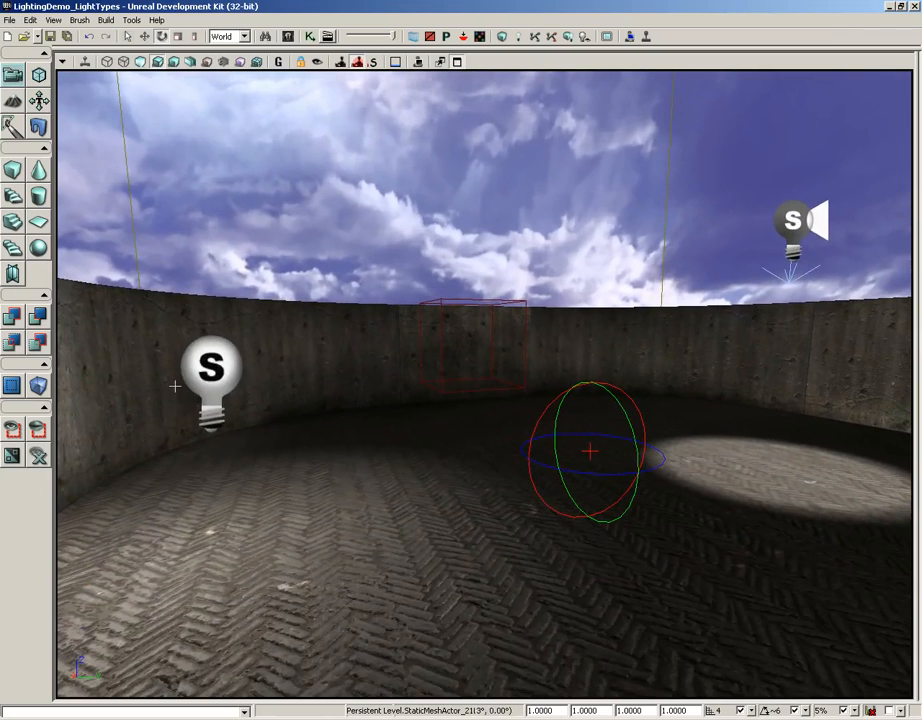